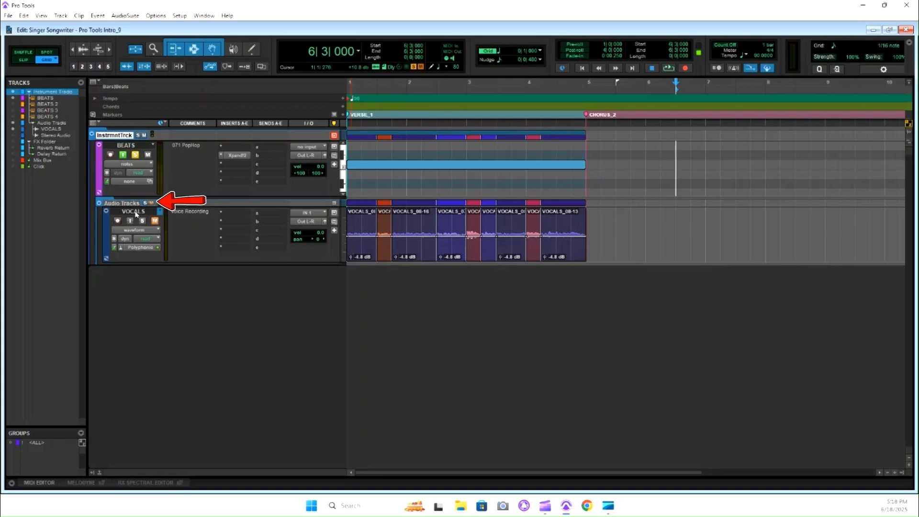
Select the VOCALS track inside the Audio Tracks folder and set the transport's record mode to Loop
click(134, 204)
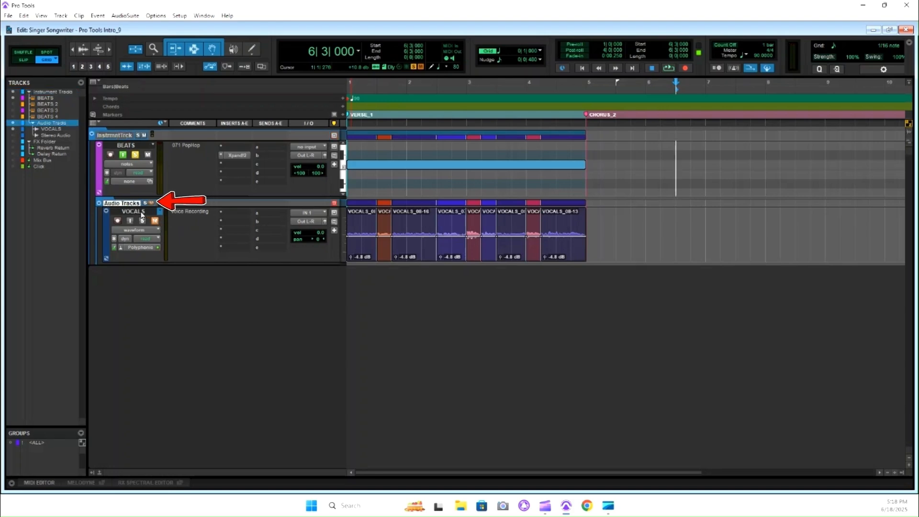
click(140, 212)
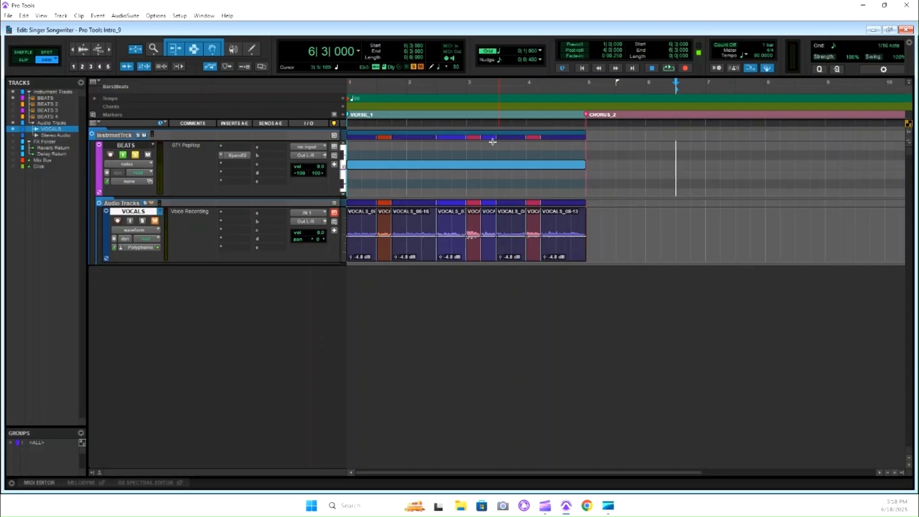
right_click(686, 72)
click(698, 87)
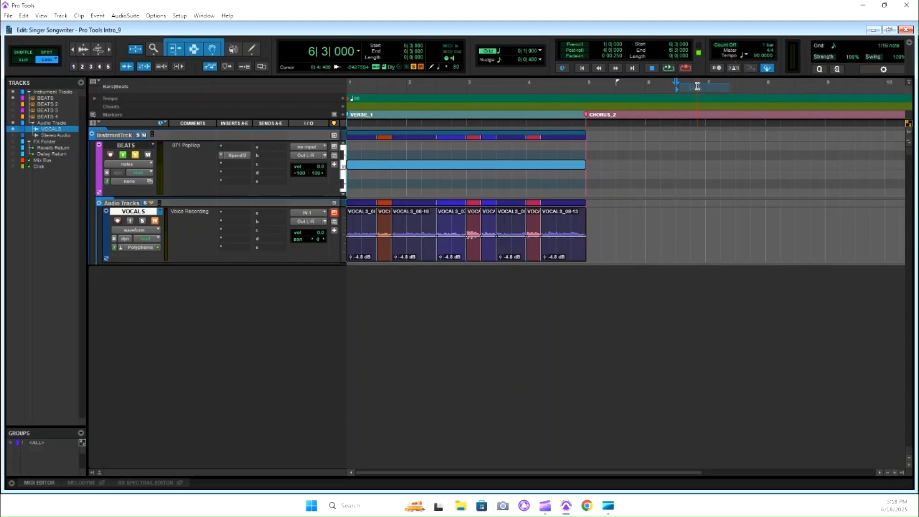
right_click(686, 67)
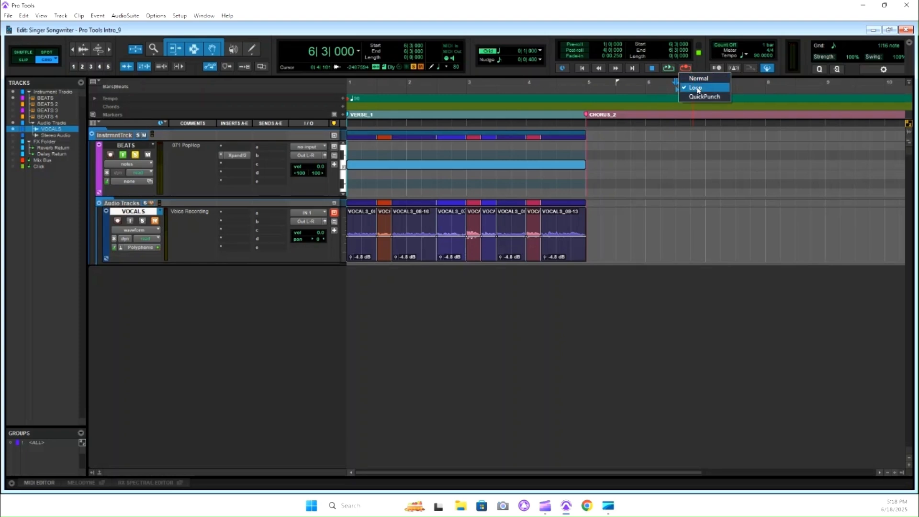
click(696, 87)
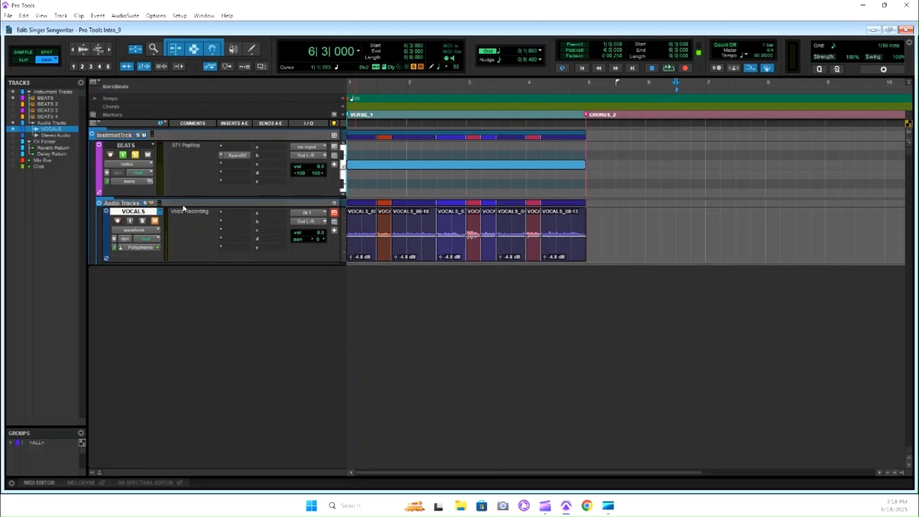
Show the VOCALS track in playlists view and select beat 3 of bar 1 in the VOCALS.01 take
click(158, 232)
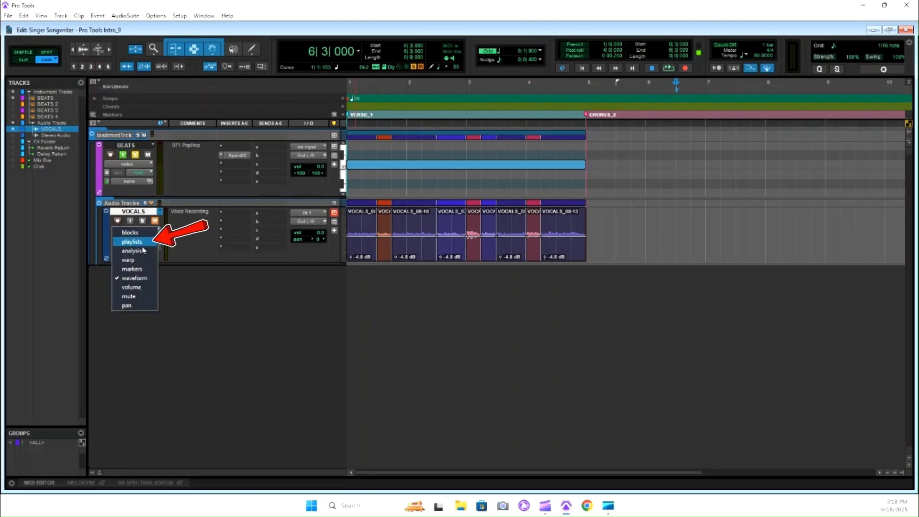
click(143, 244)
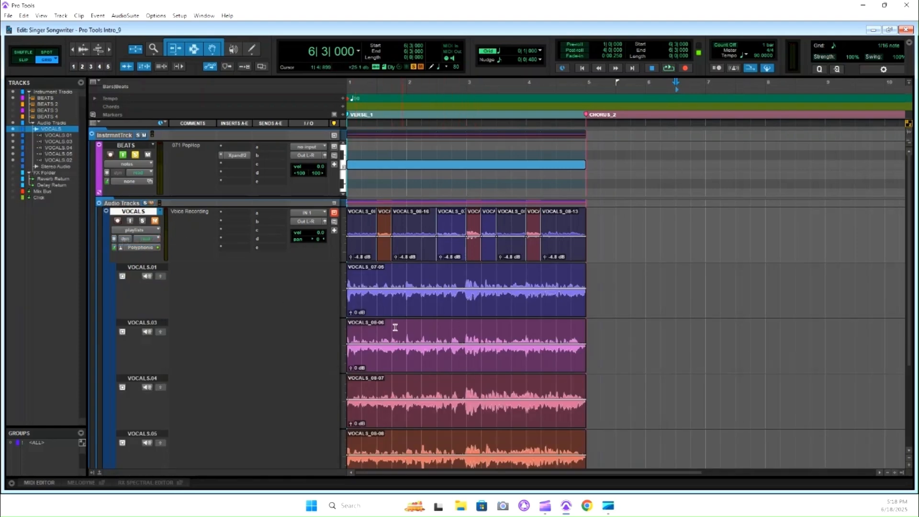
click(381, 288)
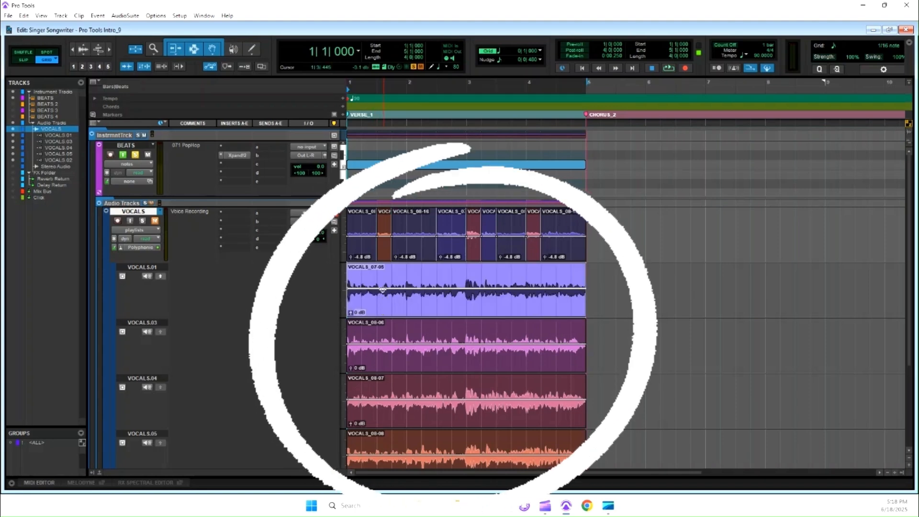
drag(383, 288, 392, 288)
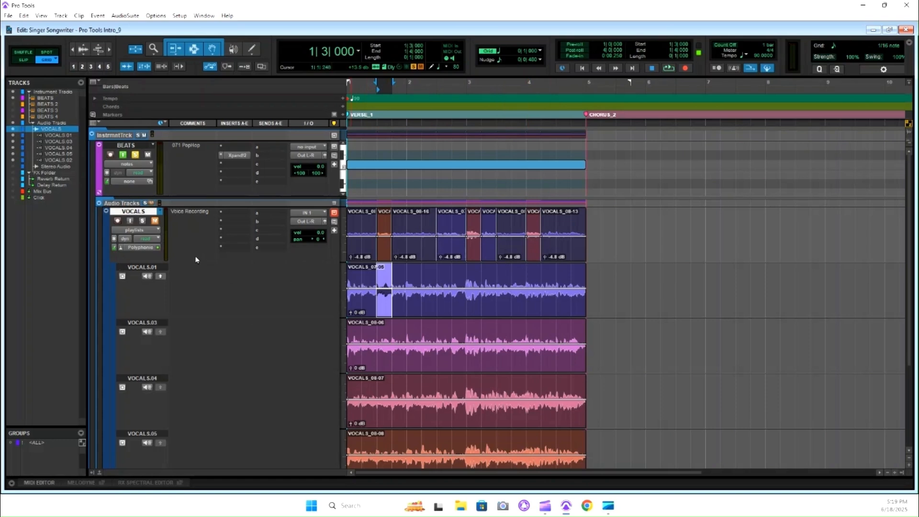
Return the VOCALS track to waveform view and hide it from the Edit window
click(159, 233)
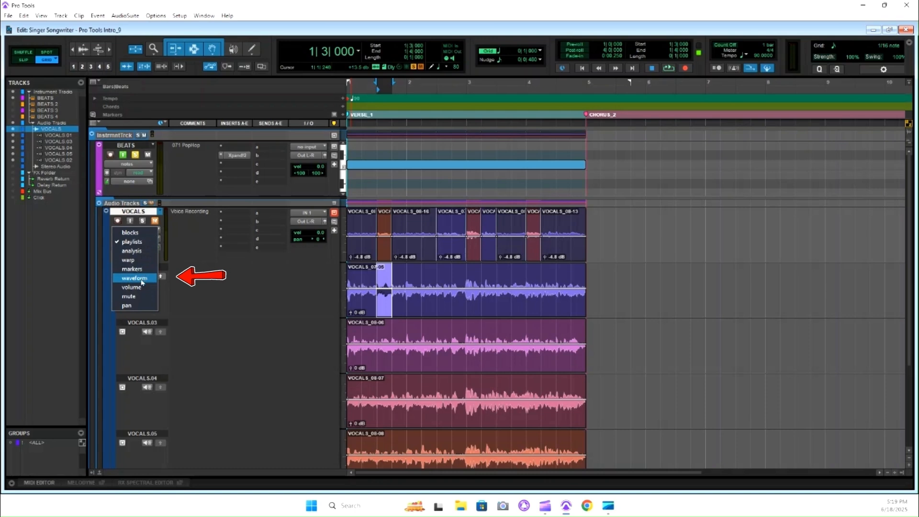
click(142, 283)
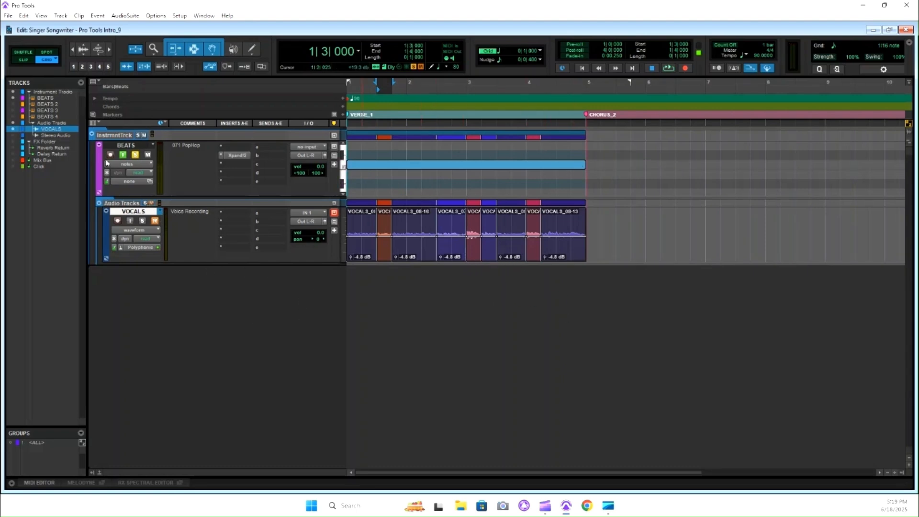
click(13, 128)
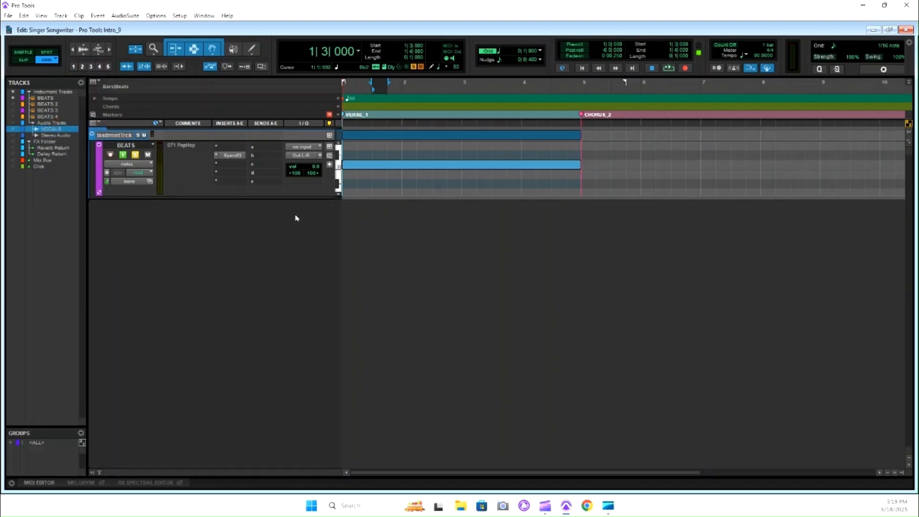
Make the BEATS track taller and select its MIDI note range across VERSE_1, from bar 1 to bar 5
drag(299, 201, 297, 219)
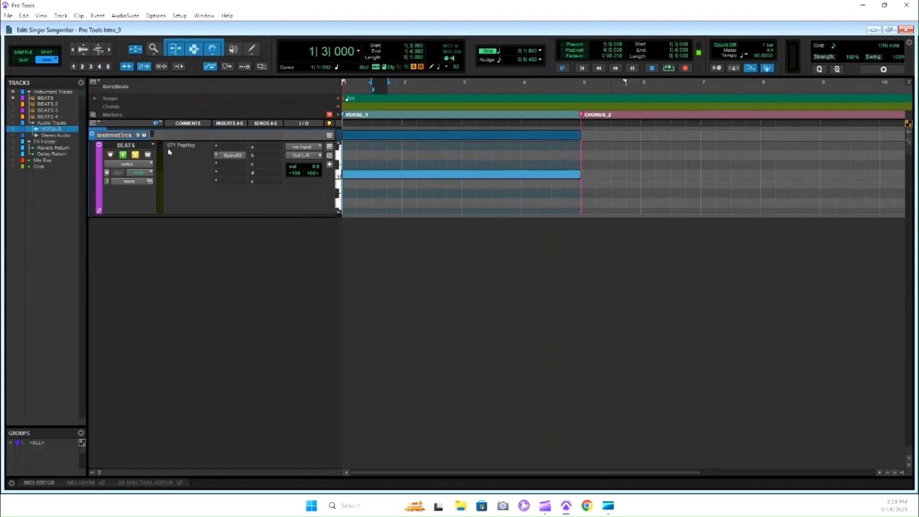
click(126, 145)
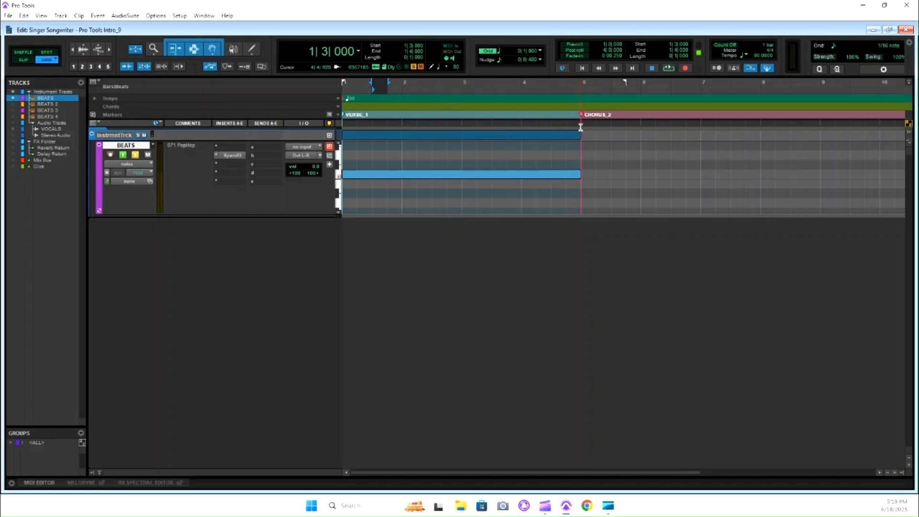
drag(581, 127, 341, 138)
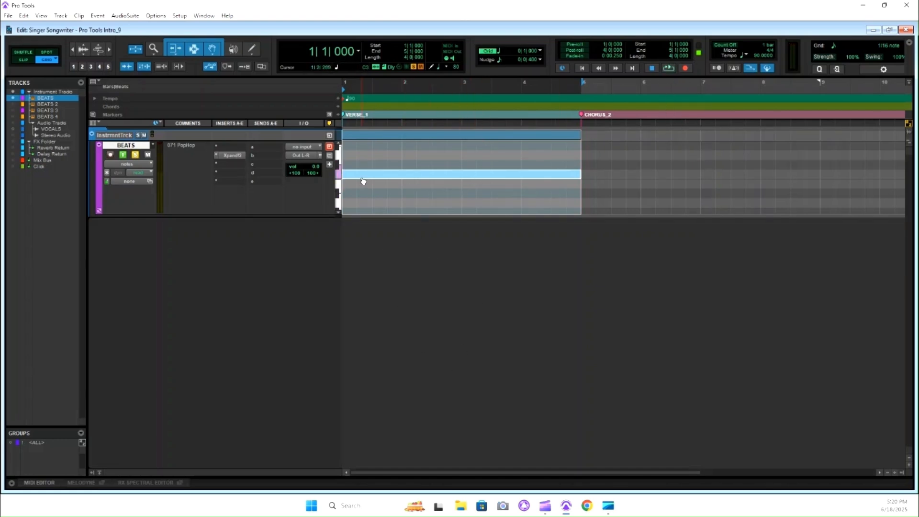
click(396, 179)
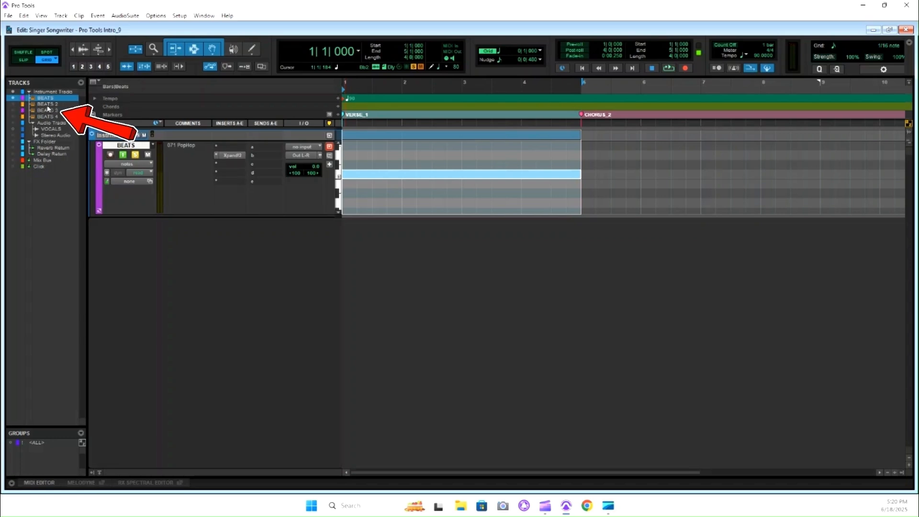
Show the hidden BEATS 2 track in the Edit window
click(13, 105)
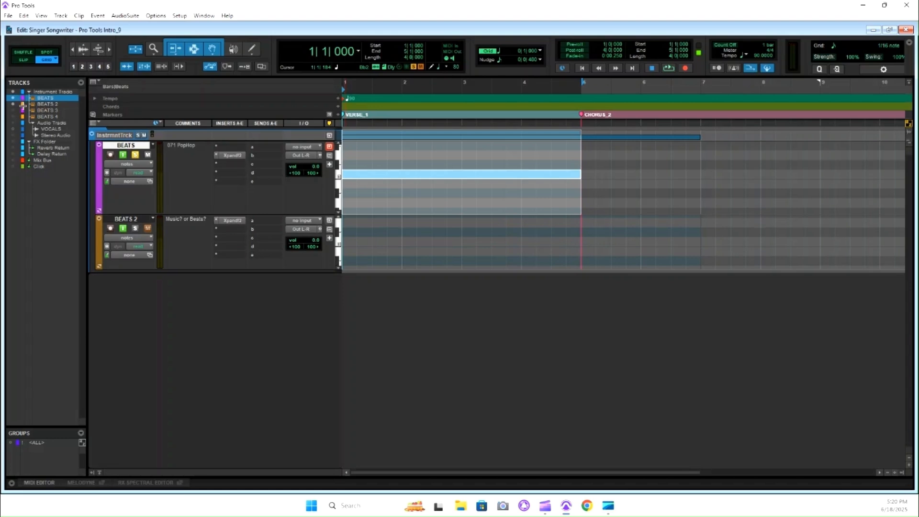
click(61, 16)
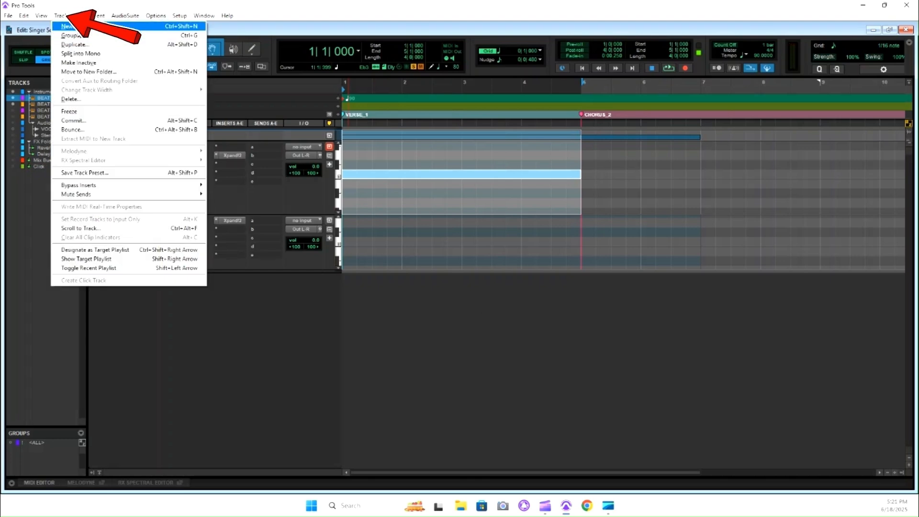
click(29, 280)
drag(492, 244, 692, 293)
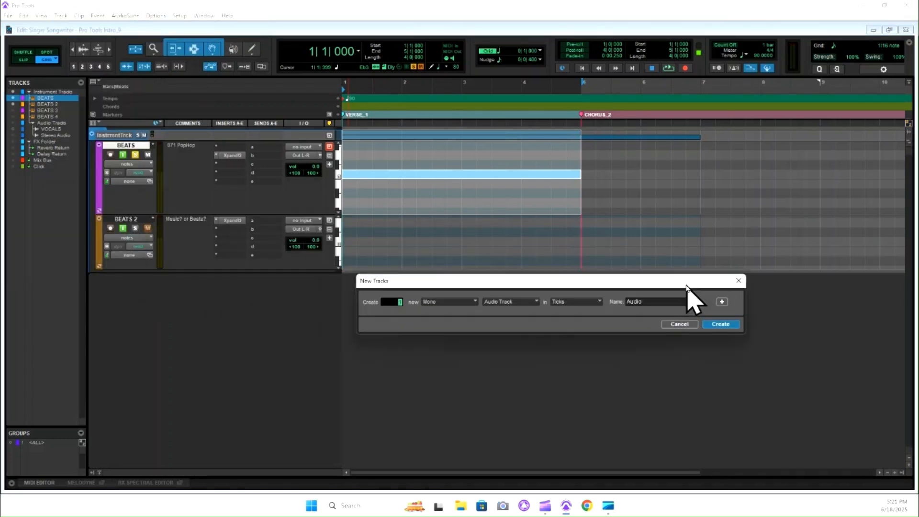
click(535, 301)
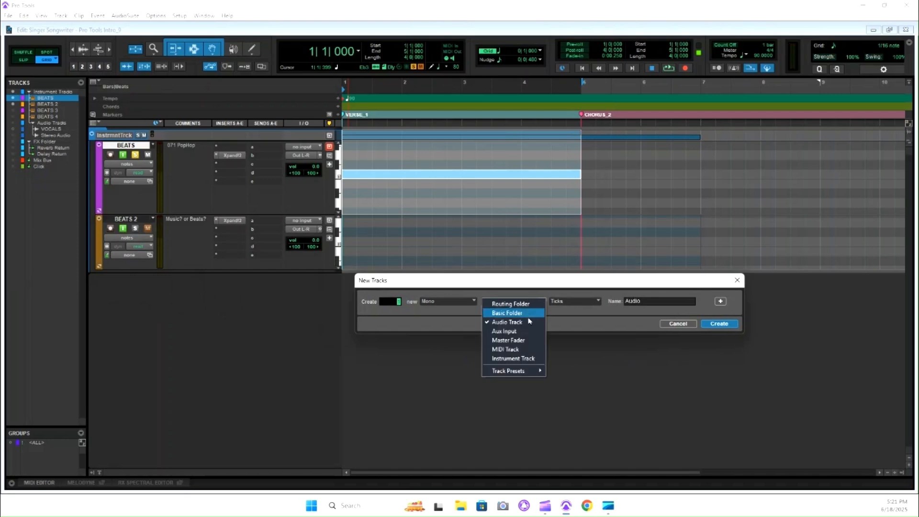
click(521, 360)
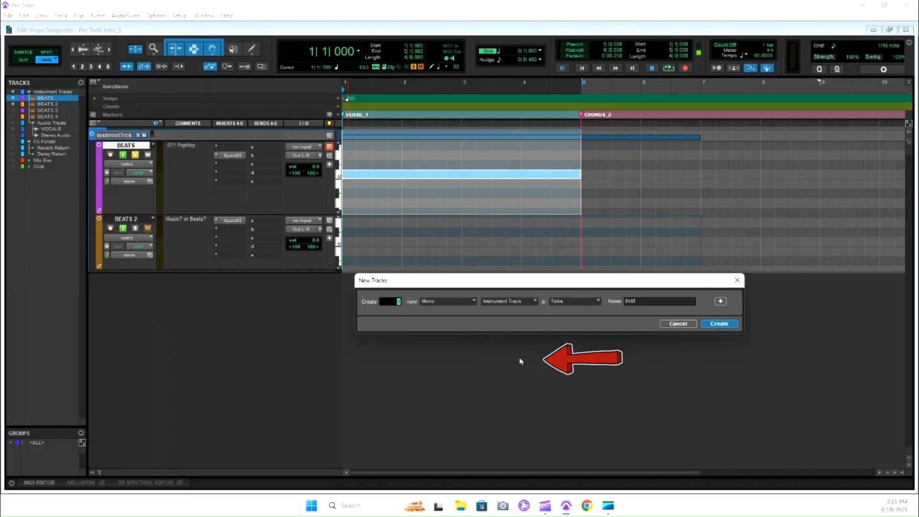
double_click(645, 305)
text(BEATS)
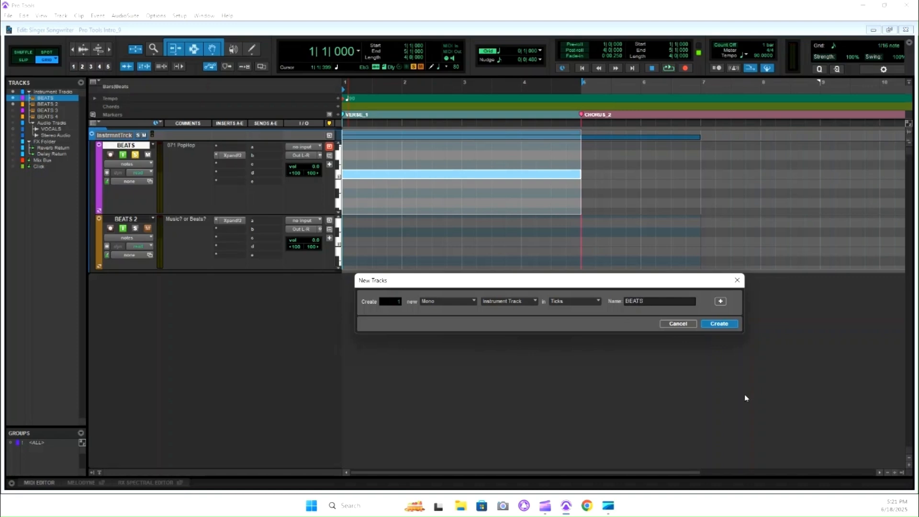
text( 2)
click(738, 277)
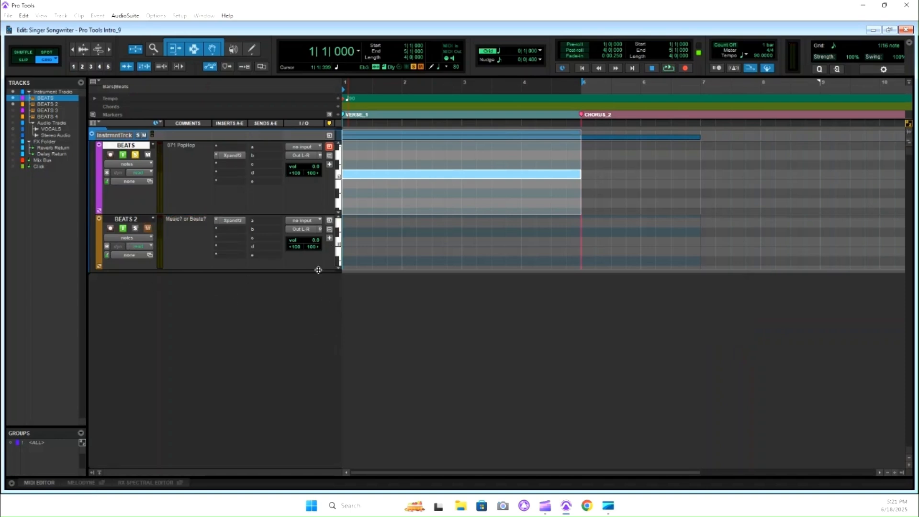
Make the BEATS 2 track taller, select it, unmute it and solo it
drag(319, 269, 320, 297)
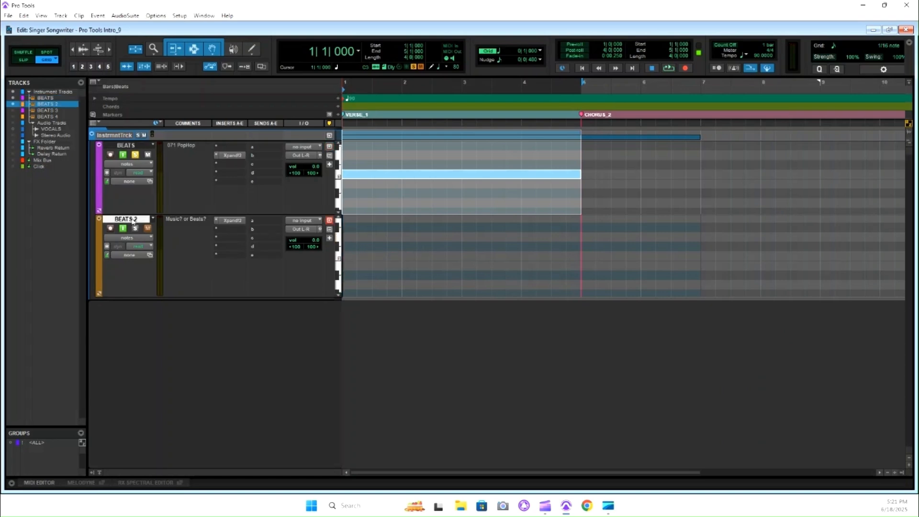
click(871, 215)
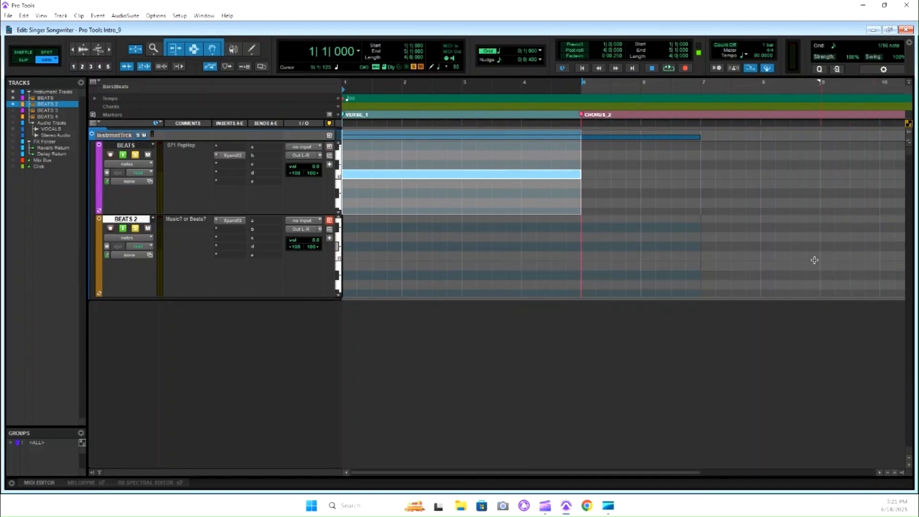
Open the Xpand!2 instrument on BEATS 2 and place its window below the track's note lane
click(231, 220)
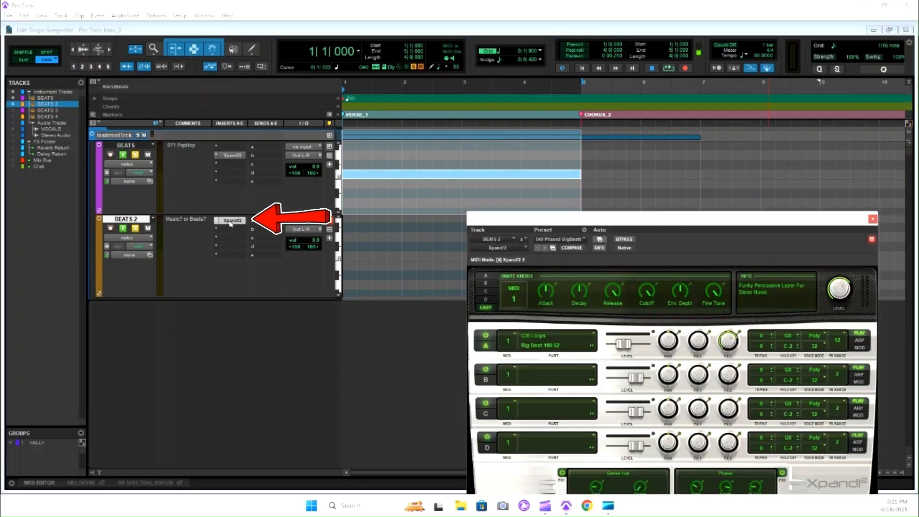
drag(675, 225, 695, 209)
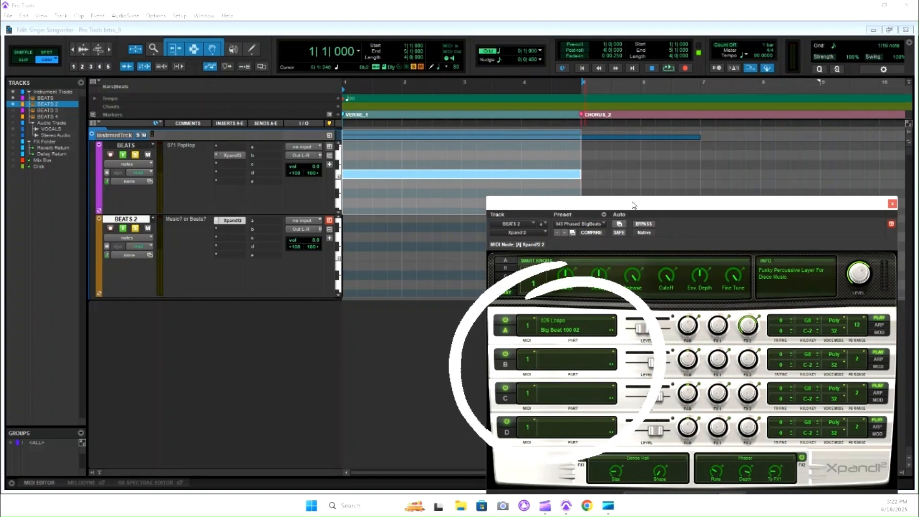
drag(625, 223, 621, 268)
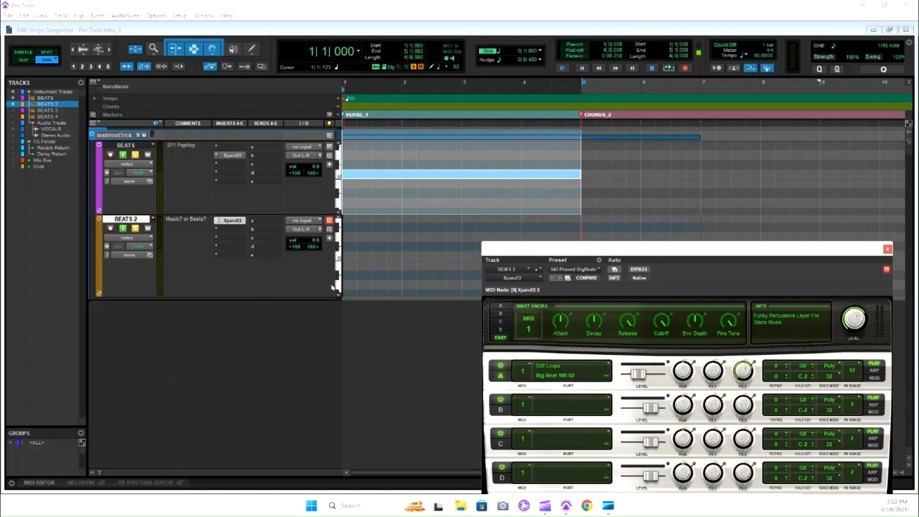
drag(538, 251, 536, 193)
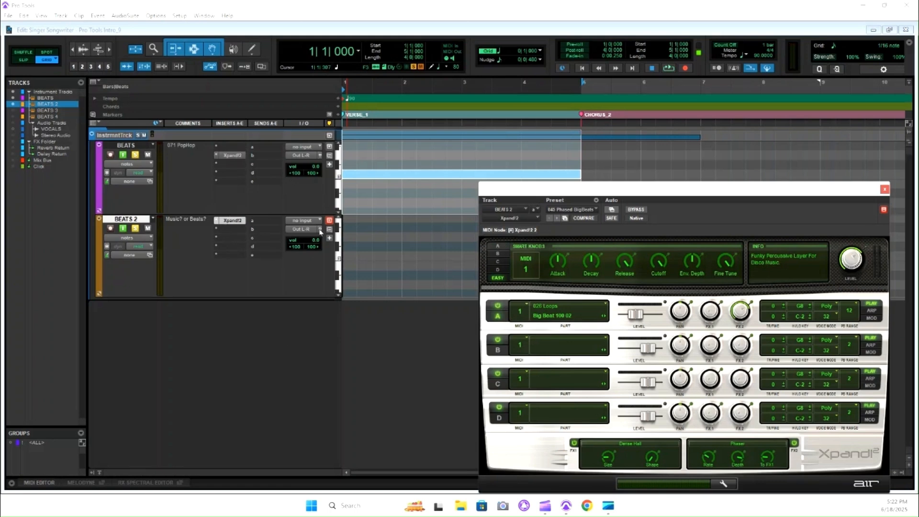
drag(518, 190, 511, 318)
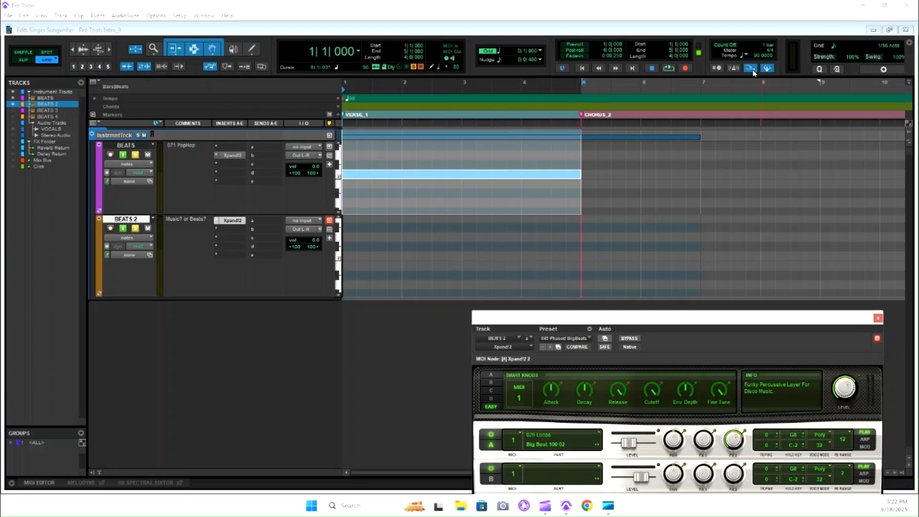
Draw two one-beat notes on BEATS 2 at 1|1|000 and 1|2|000, the second slightly higher, and select both
click(349, 257)
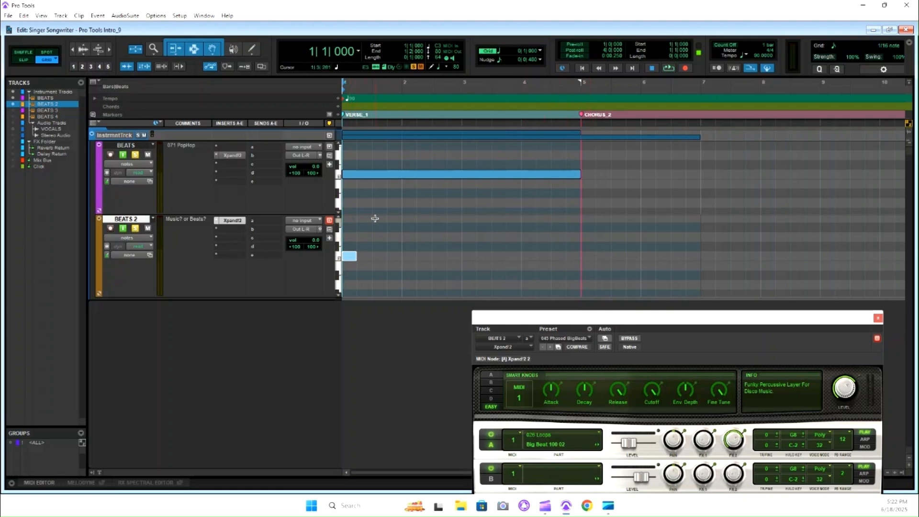
drag(601, 322, 575, 344)
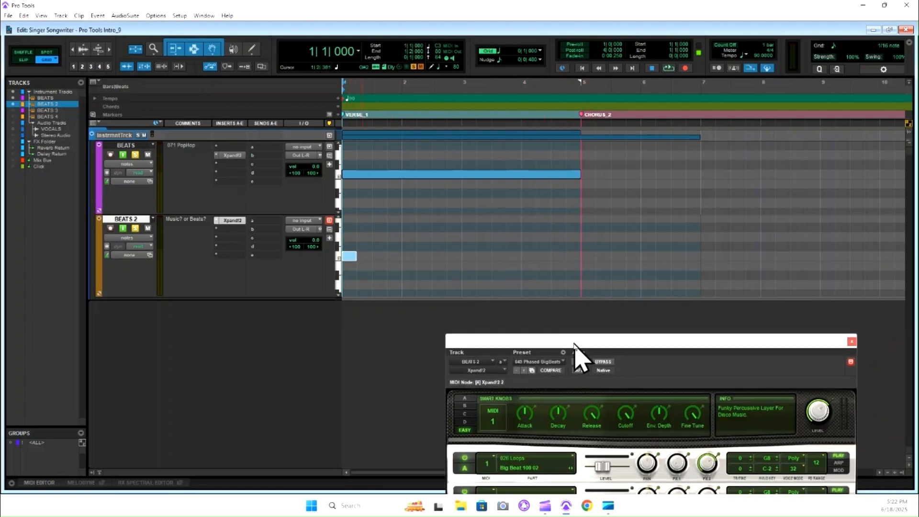
drag(330, 295, 330, 338)
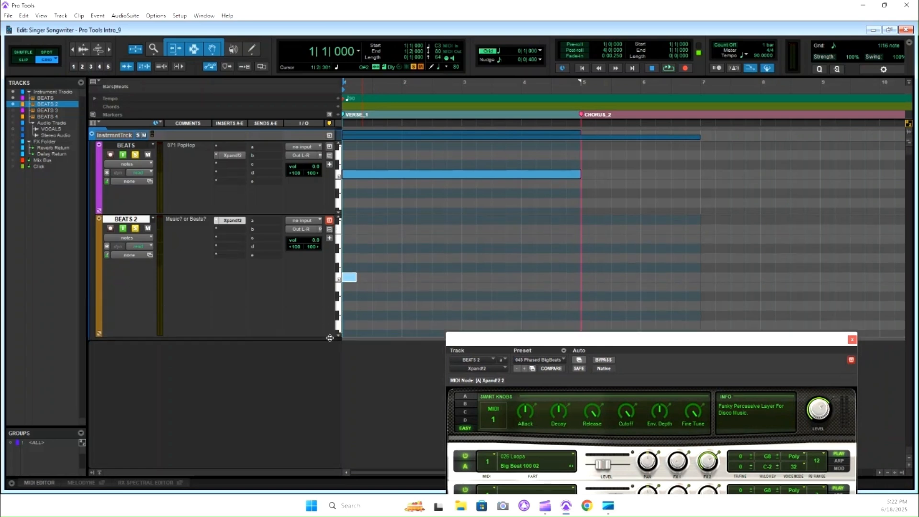
click(364, 259)
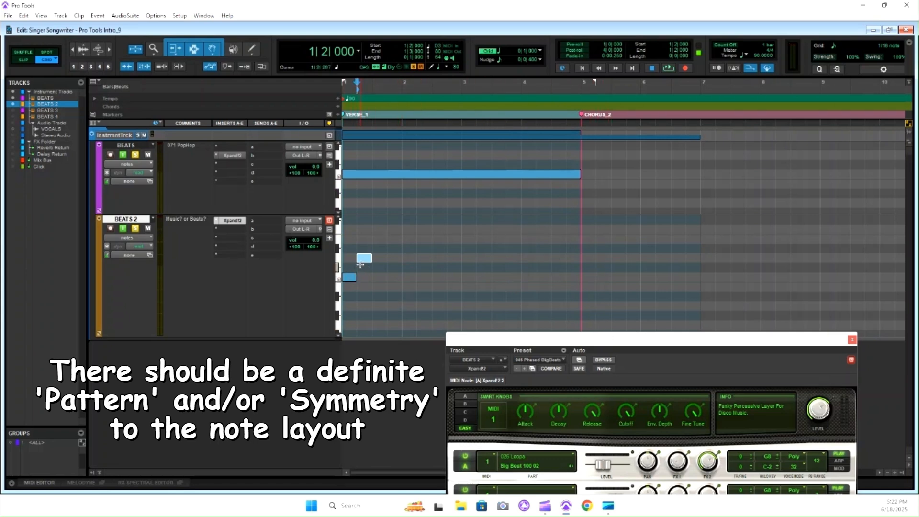
click(348, 284)
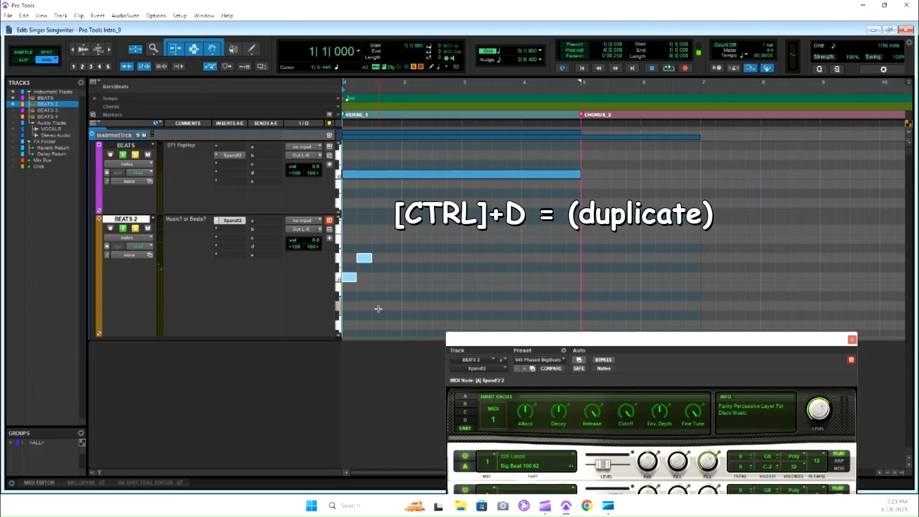
Duplicate the two-note BEATS 2 pattern into bars 2, 3 and 4, and select bars 1 through 4 across the tracks
key(ctrl+d)
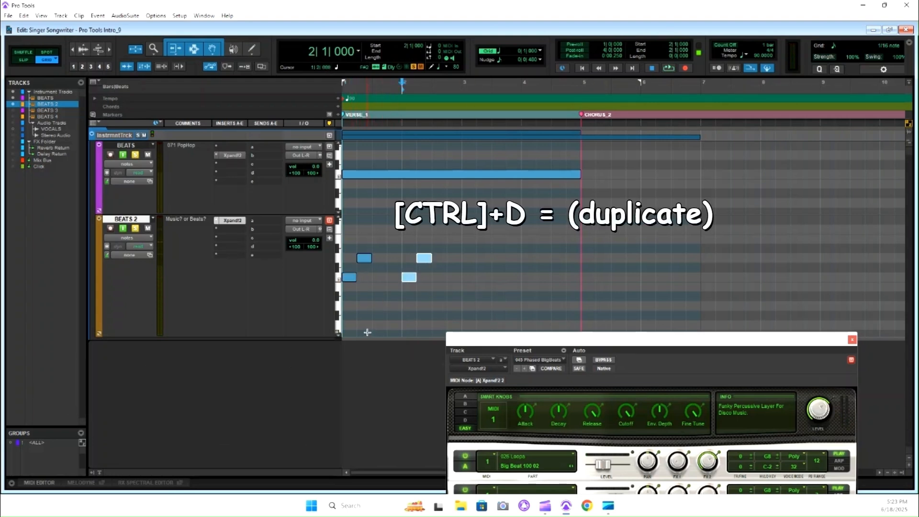
key(ctrl+d)
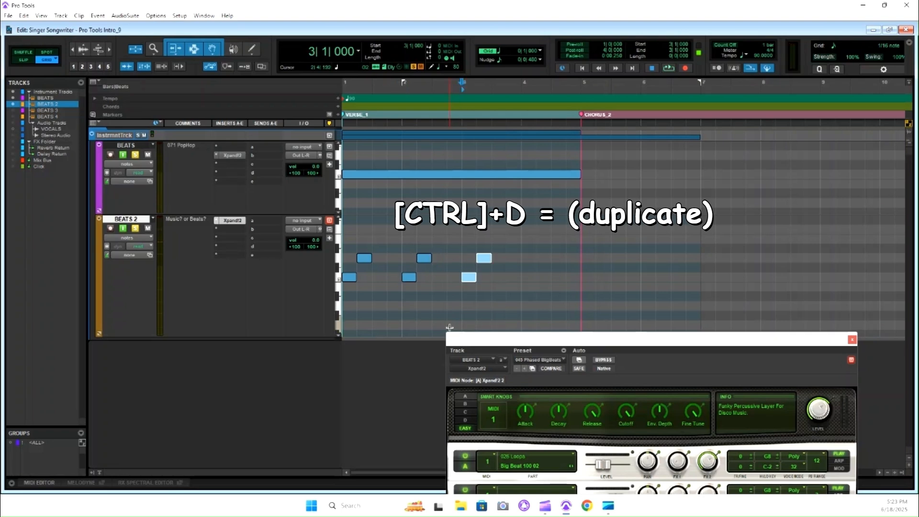
key(ctrl+d)
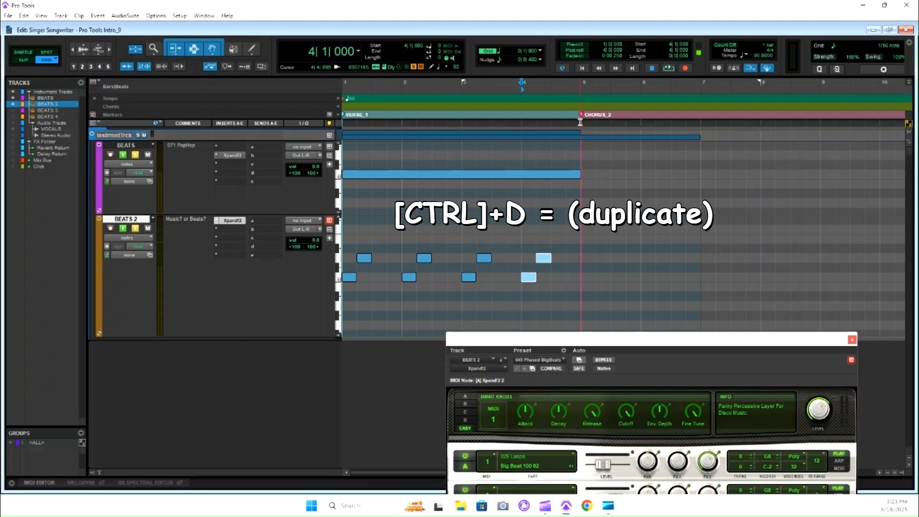
drag(580, 122, 342, 122)
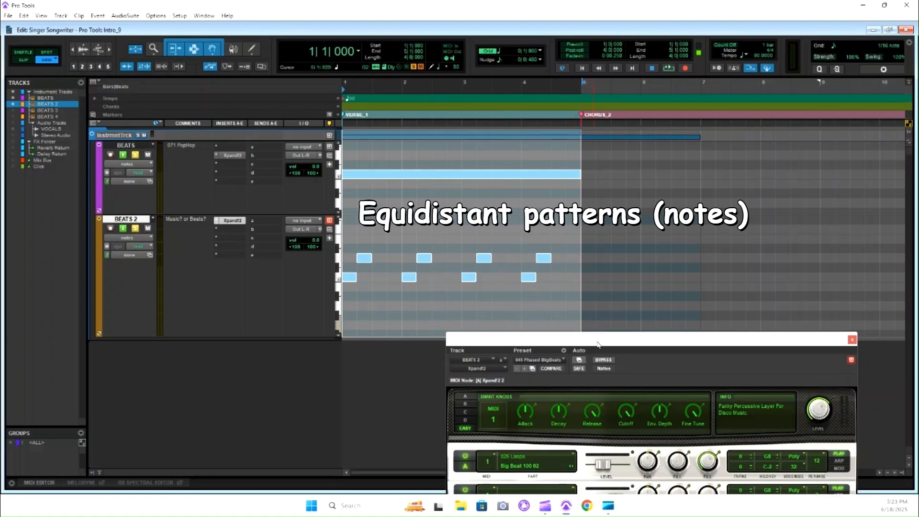
Load the Synth Basses preset +43 Wet My Pants in the BEATS 2 Xpand!2 and place its window below the notes
drag(598, 344, 612, 201)
click(577, 217)
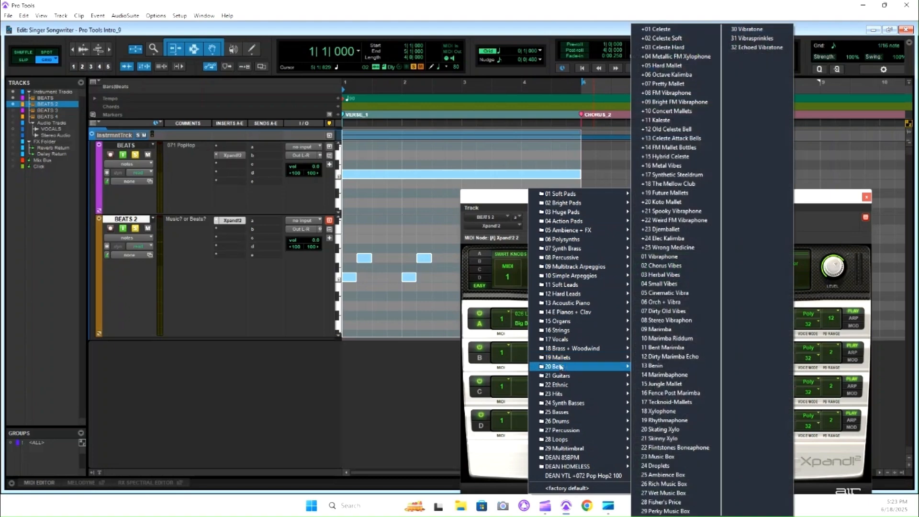
mouse_move(564, 403)
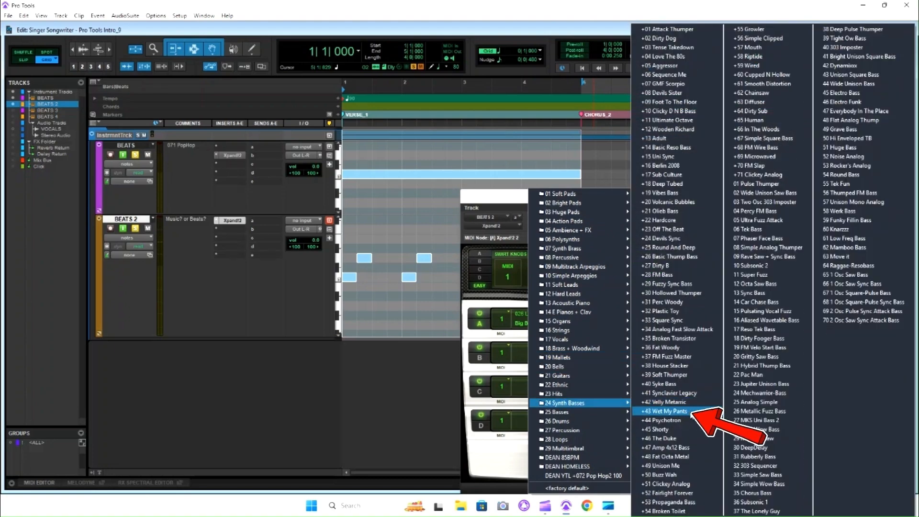
click(670, 411)
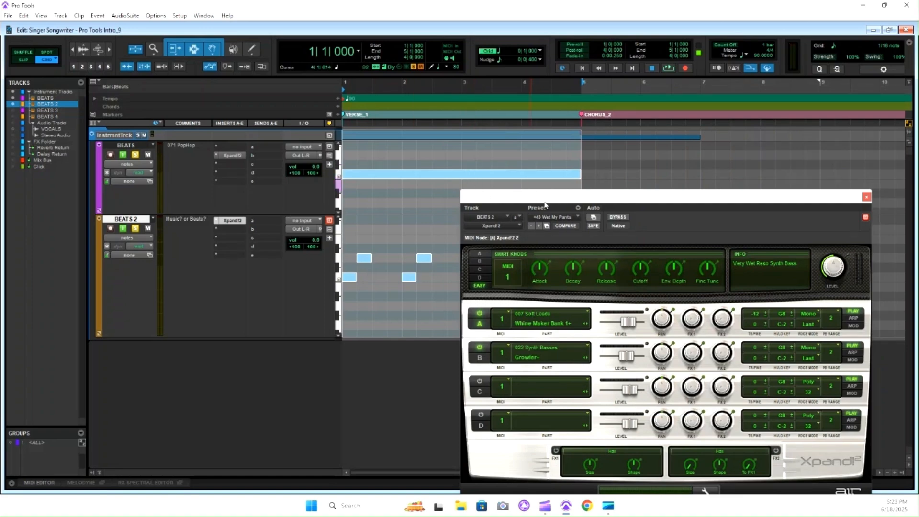
drag(547, 203, 542, 209)
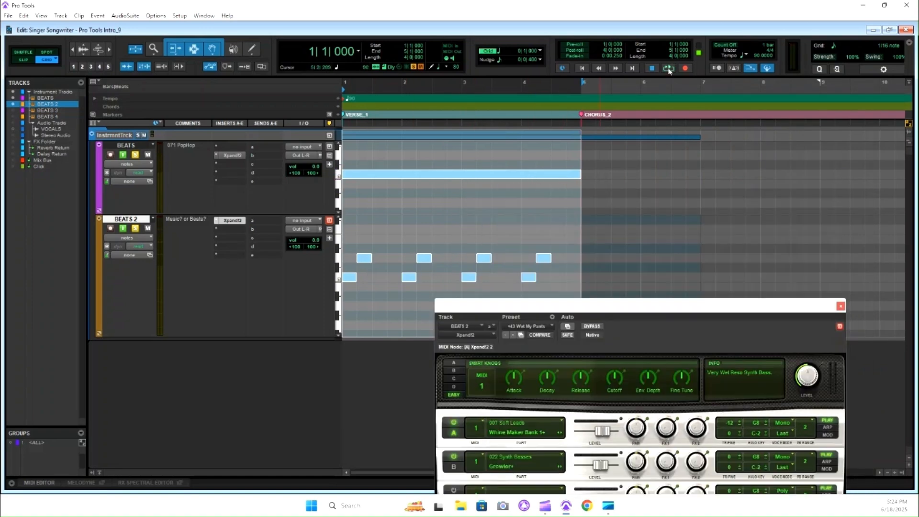
Mute the BEATS track to listen to the BEATS 2 pattern on its own, and unmute BEATS after playback
click(148, 155)
drag(594, 307, 570, 324)
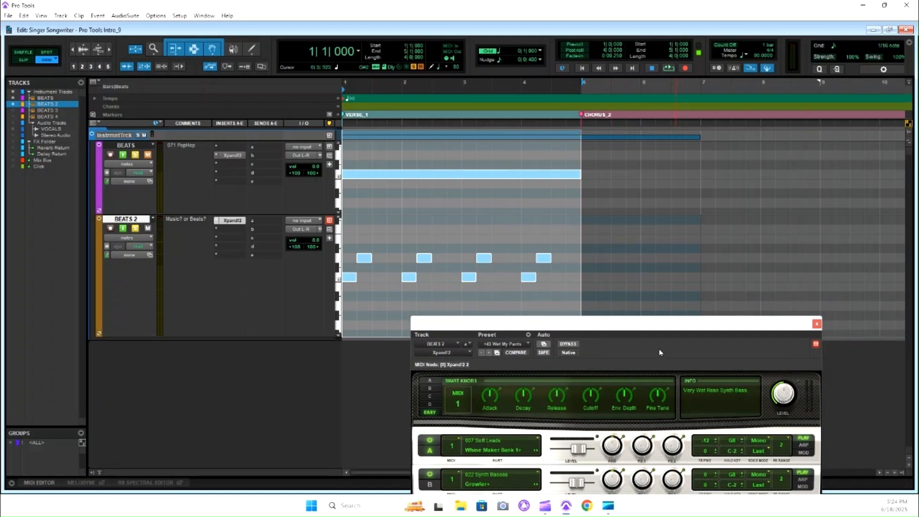
click(669, 67)
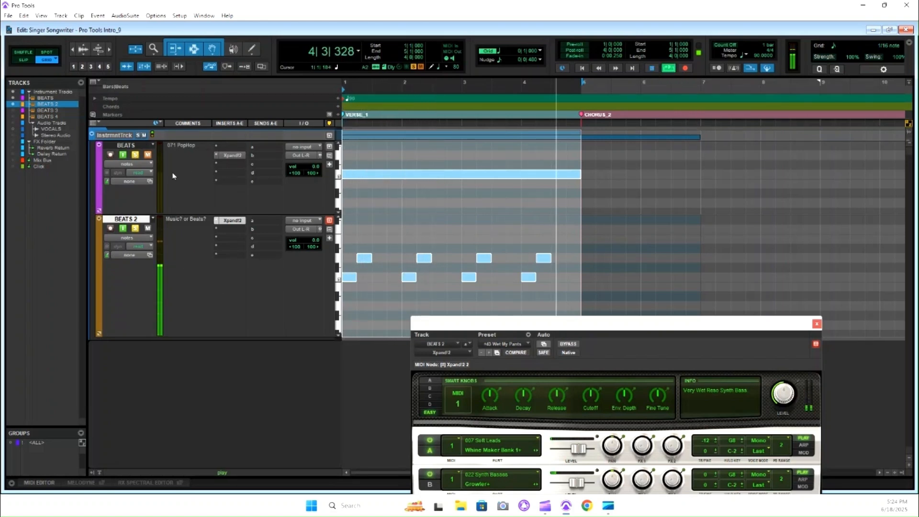
click(147, 155)
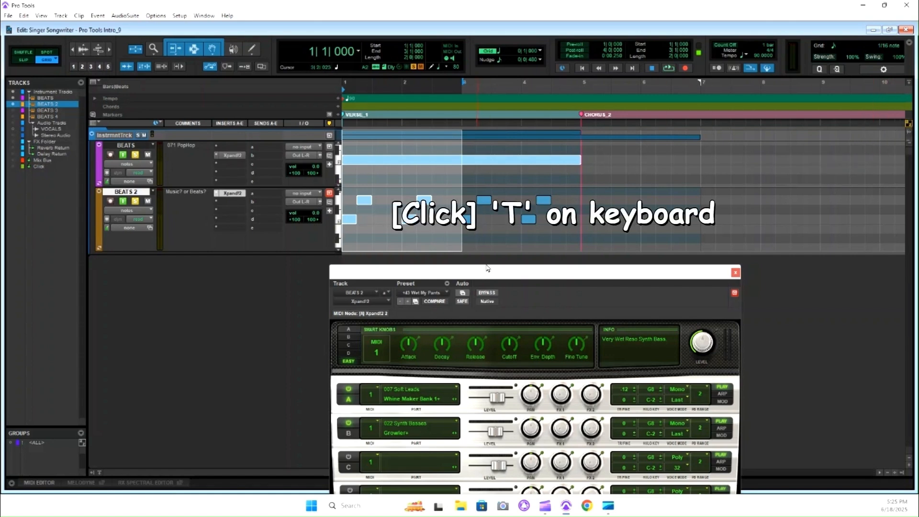
Show the hidden BEATS 3 track in the Edit window and open its Xpand!2 instrument
key(t)
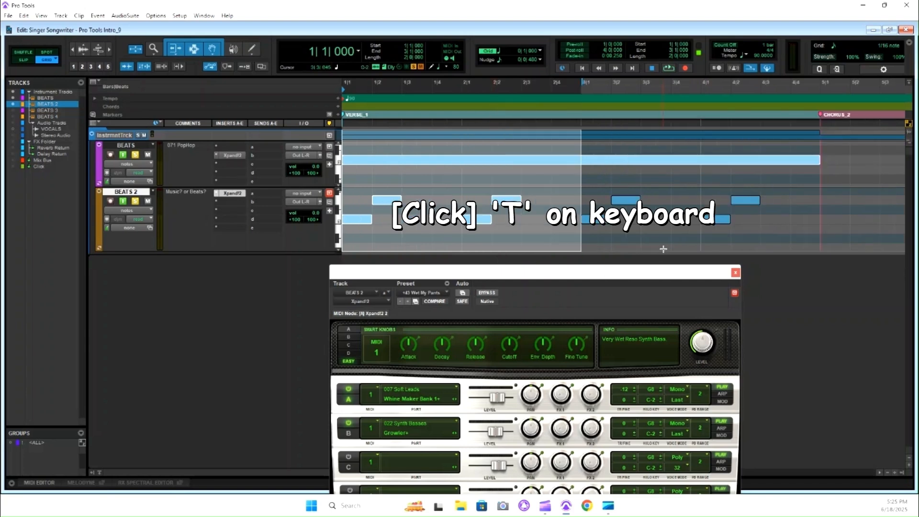
drag(613, 274, 619, 373)
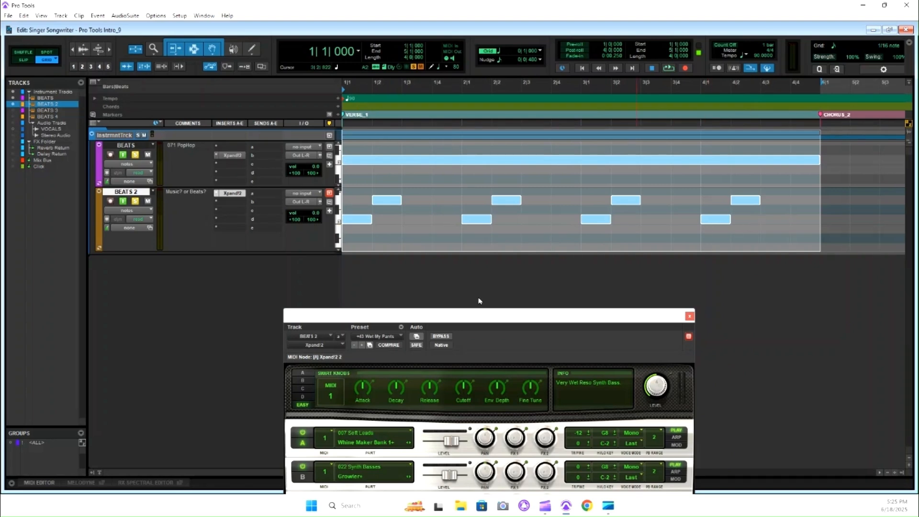
mouse_move(469, 315)
mouse_down()
mouse_move(445, 389)
mouse_move(438, 356)
mouse_up()
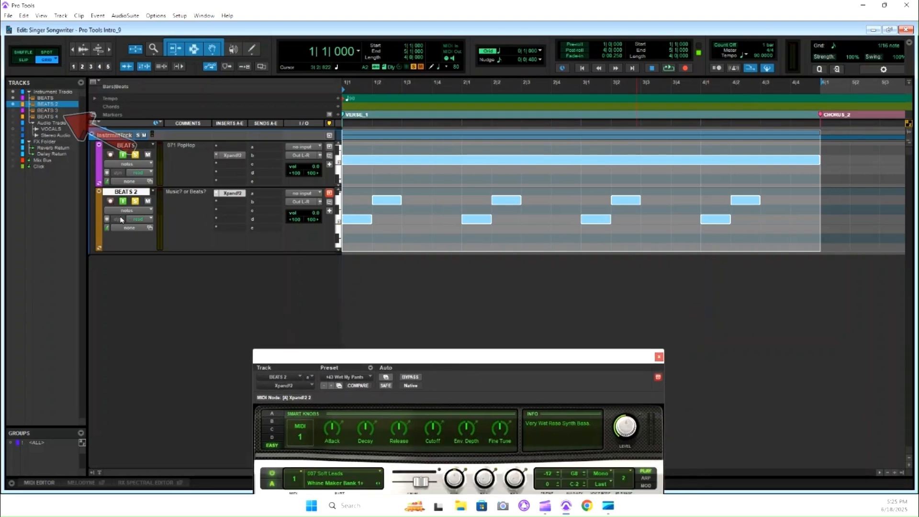
click(13, 111)
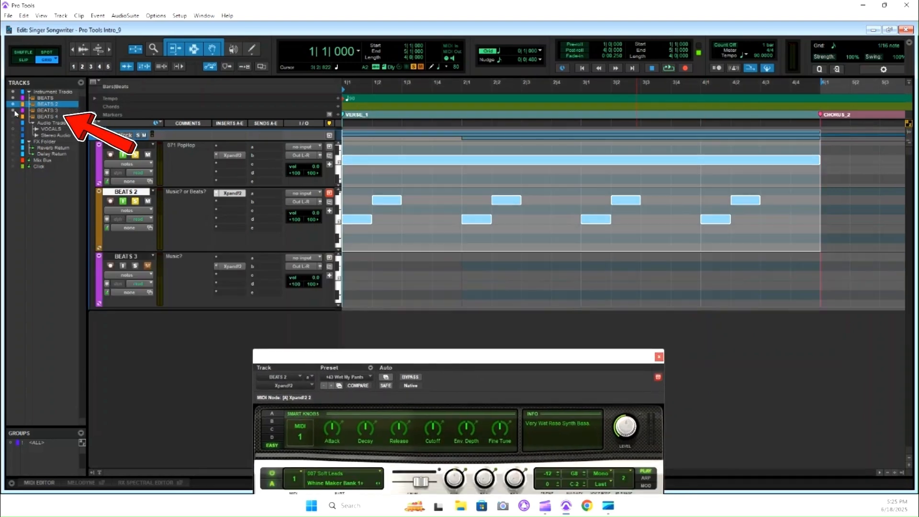
click(232, 266)
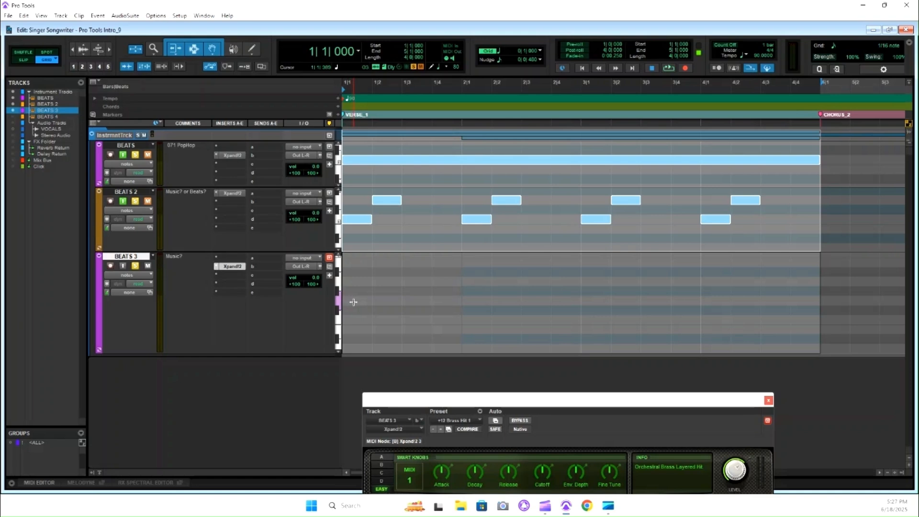
Draw four one-beat notes on BEATS 3 at 1|1, 1|2, 1|3 and 1|4, alternating between a lower and a higher pitch
click(353, 300)
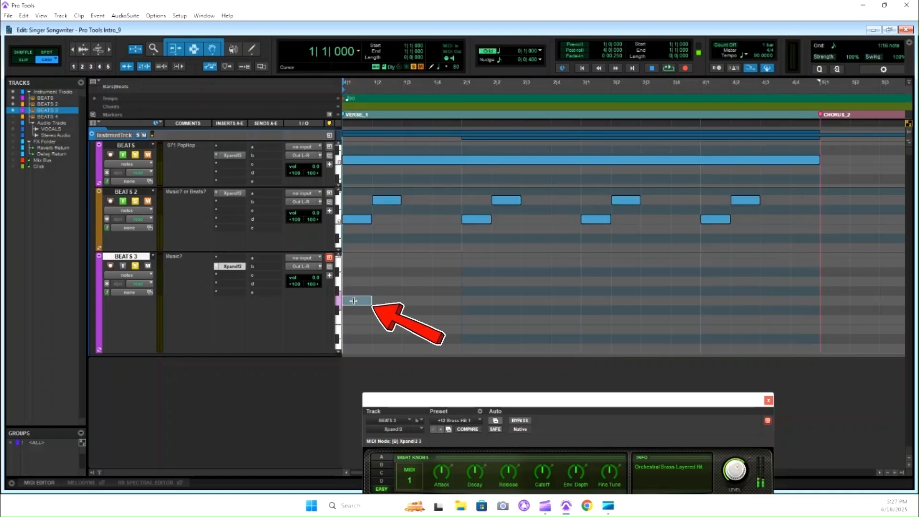
click(383, 280)
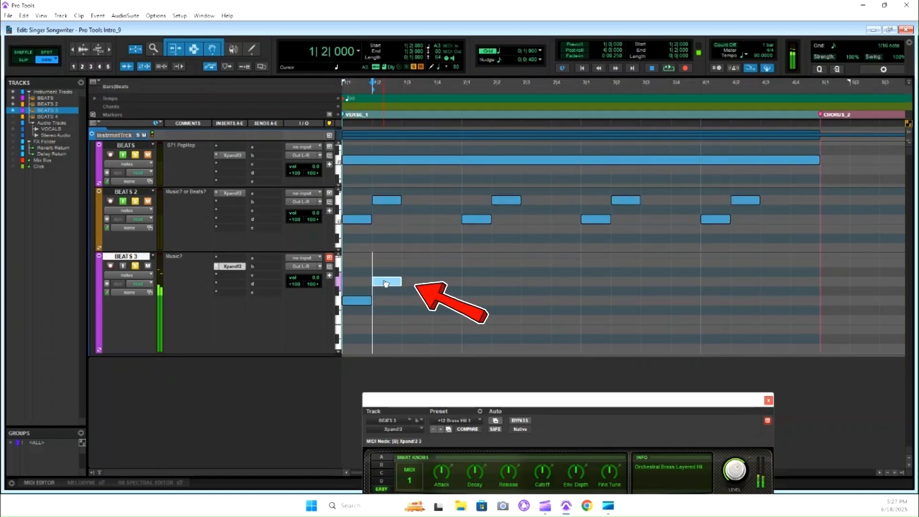
click(412, 301)
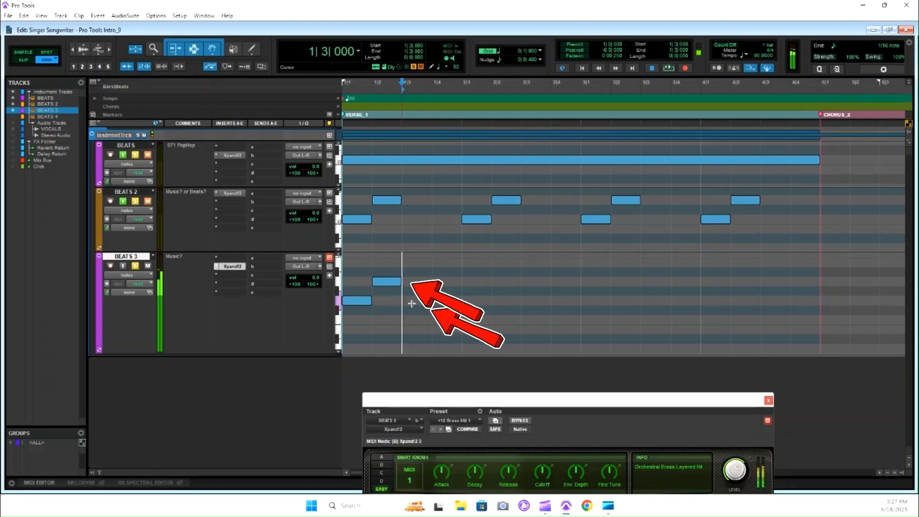
click(441, 281)
Duplicate the four BEATS 3 notes into bars 2, 3 and 4, and select all the track's notes from the session start
key(ctrl+a)
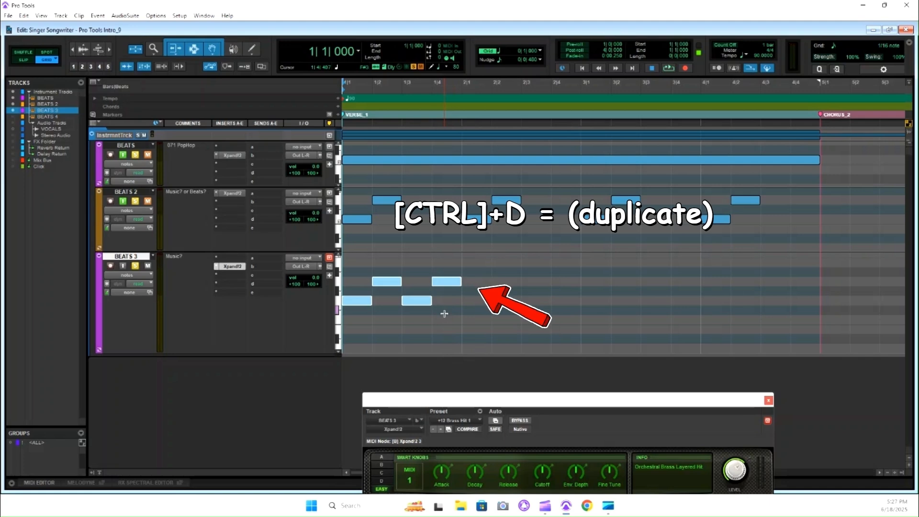
key(ctrl+d)
key(ctrl+d)
key(ctrl+d)
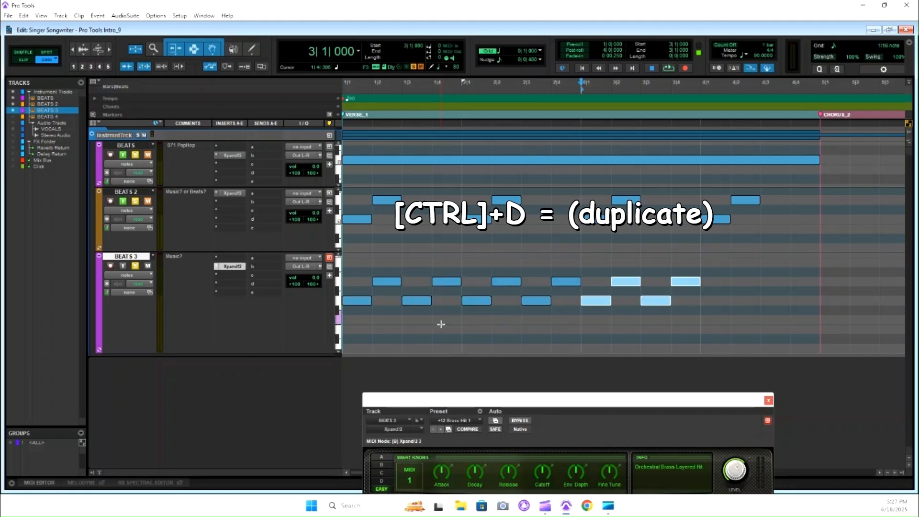
click(796, 316)
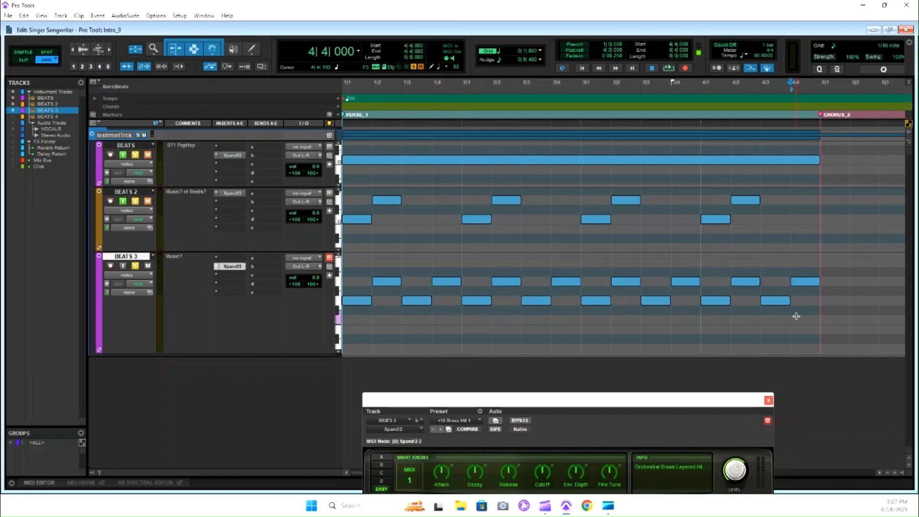
drag(817, 303, 330, 277)
key(Return)
Try the Action Pads preset +31 Bruce The Pulse in the BEATS 3 Xpand!2 and play the pattern with it
drag(558, 401, 615, 257)
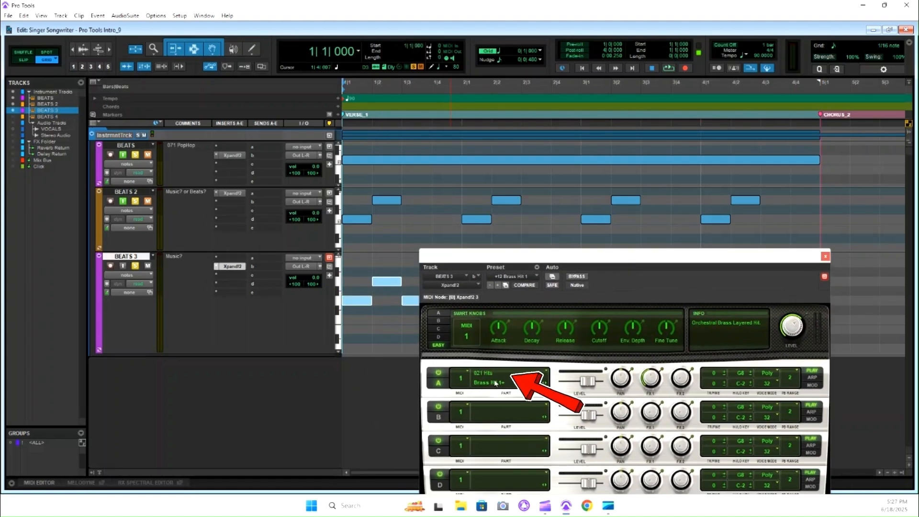
click(535, 277)
mouse_move(551, 221)
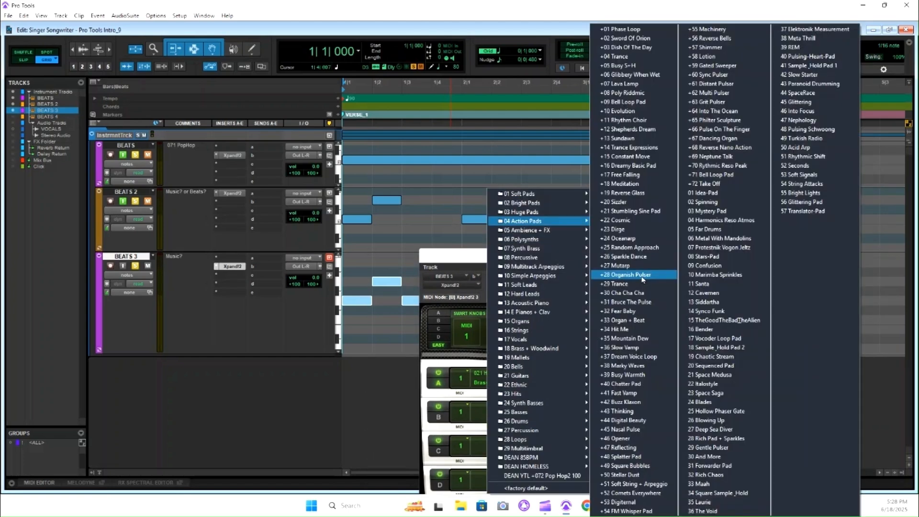
click(643, 301)
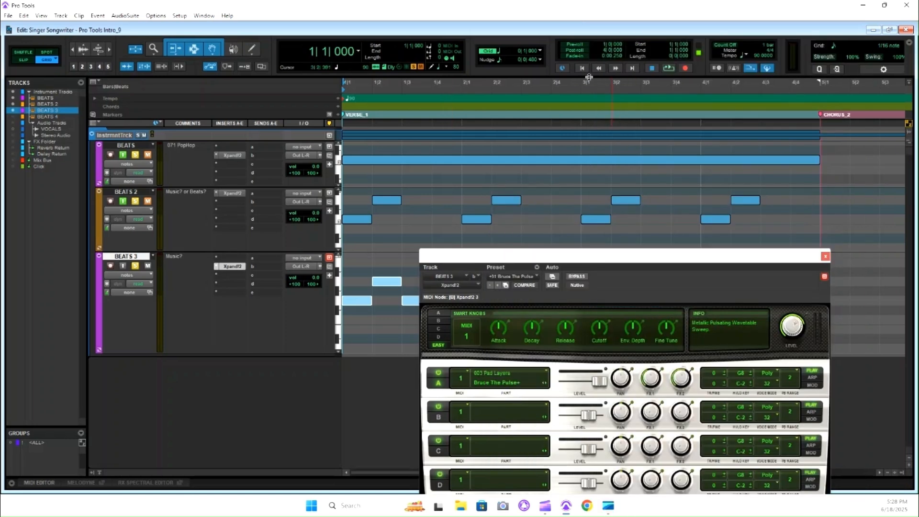
drag(566, 257, 574, 311)
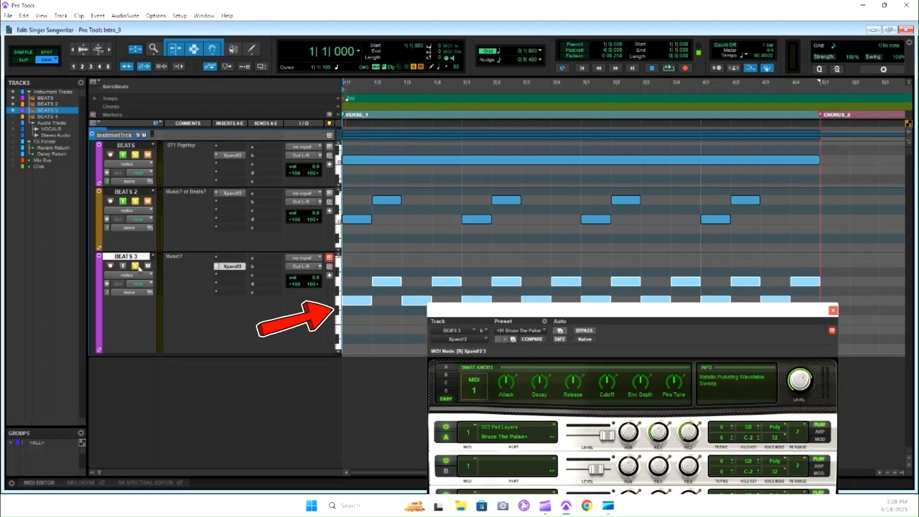
key(space)
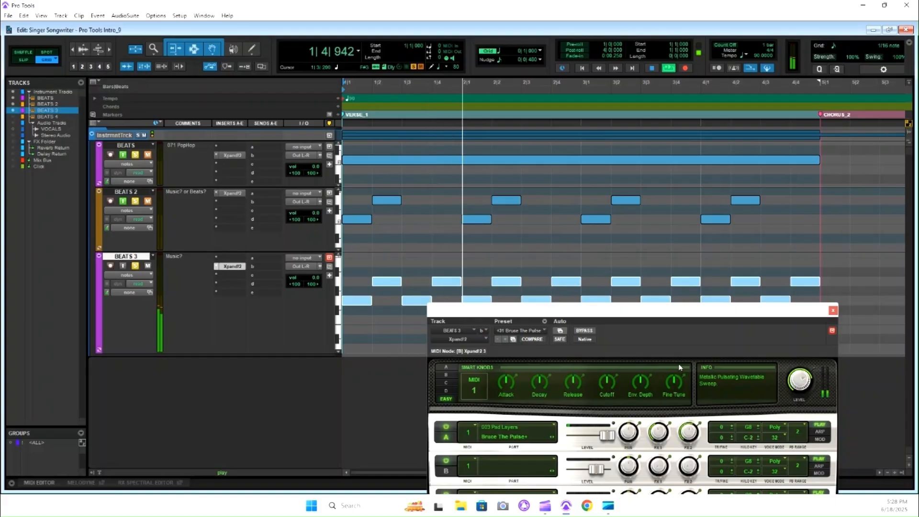
key(space)
Load the Polysynths preset 07 Smooth Metal in the BEATS 3 Xpand!2
drag(631, 314, 669, 162)
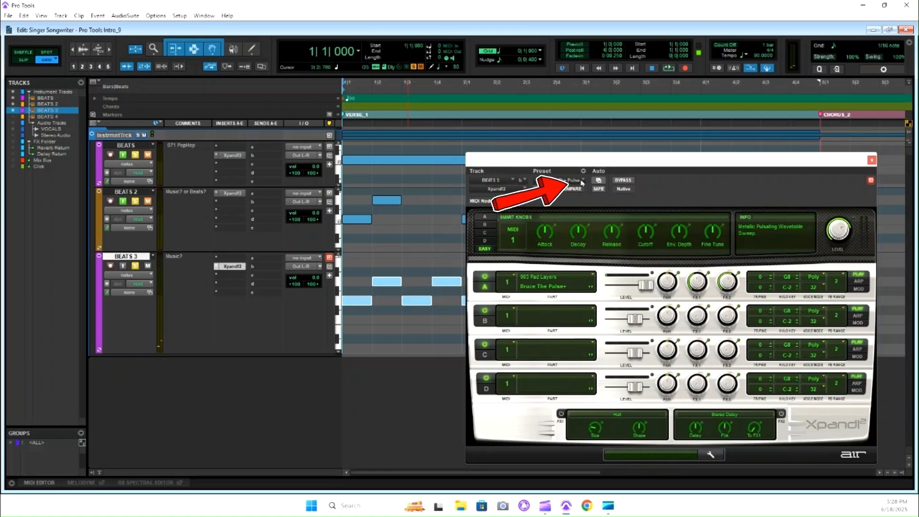
click(583, 181)
mouse_move(574, 228)
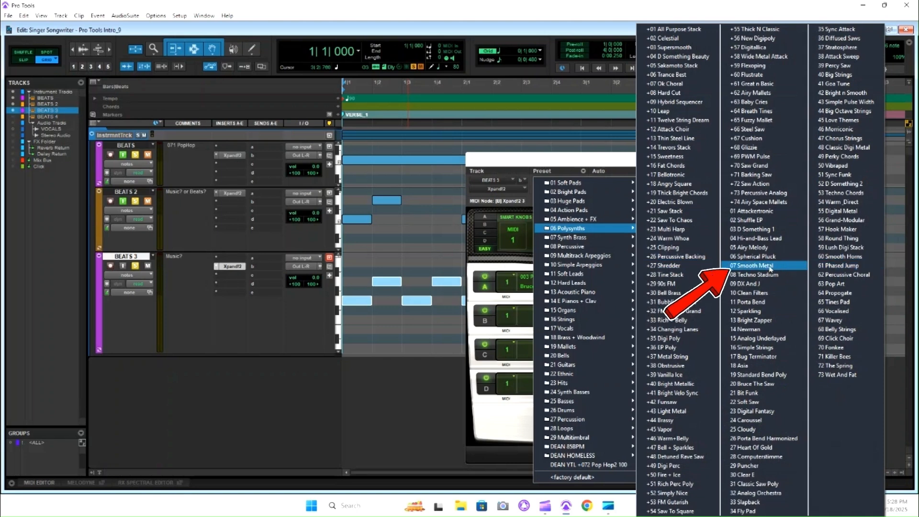
click(770, 267)
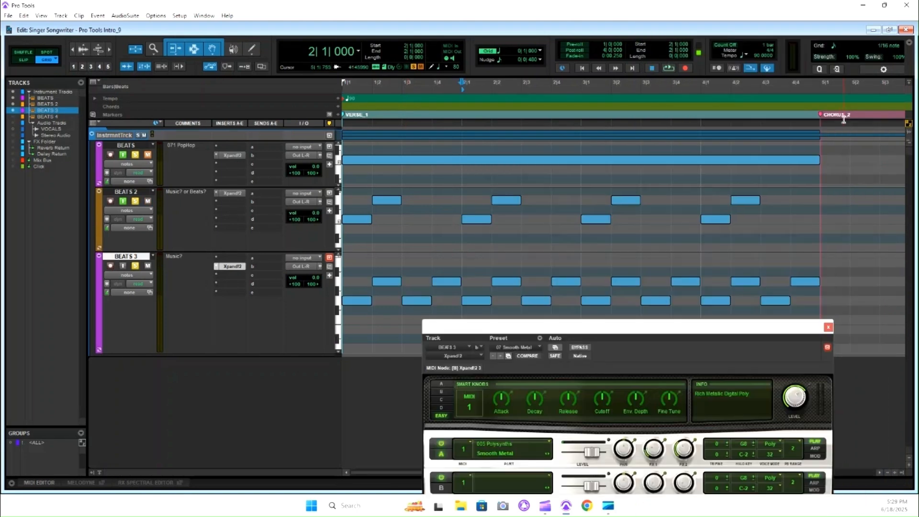
Select bars 1 through 4 across all three BEATS tracks, play them together, and move the instrument window clear of the notes
drag(820, 122, 343, 126)
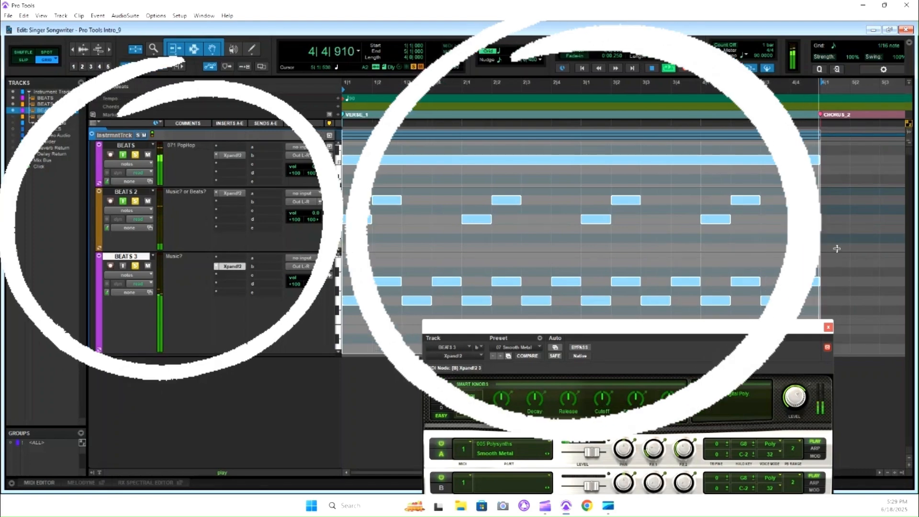
key(space)
drag(597, 329, 500, 368)
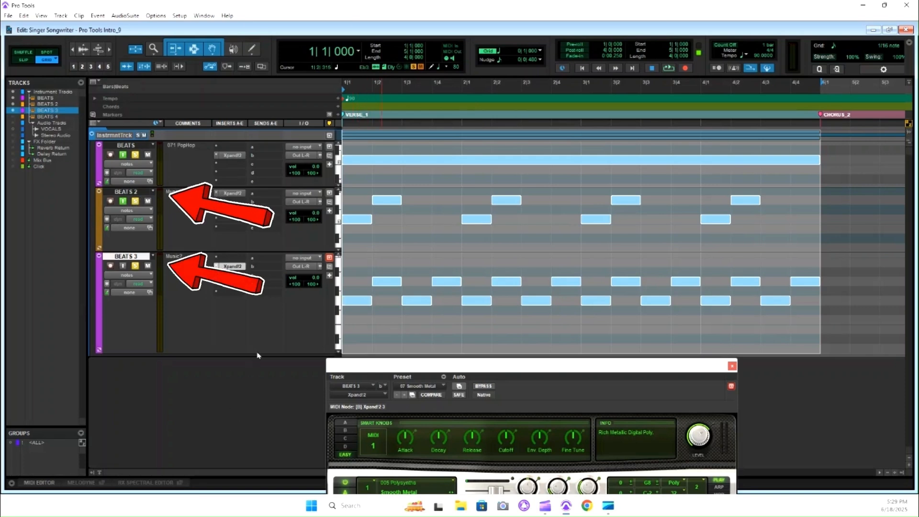
Reduce the BEATS 3 track's height, and open the Xpand!2 instrument on BEATS 4 with its whole window in view
drag(257, 355, 267, 329)
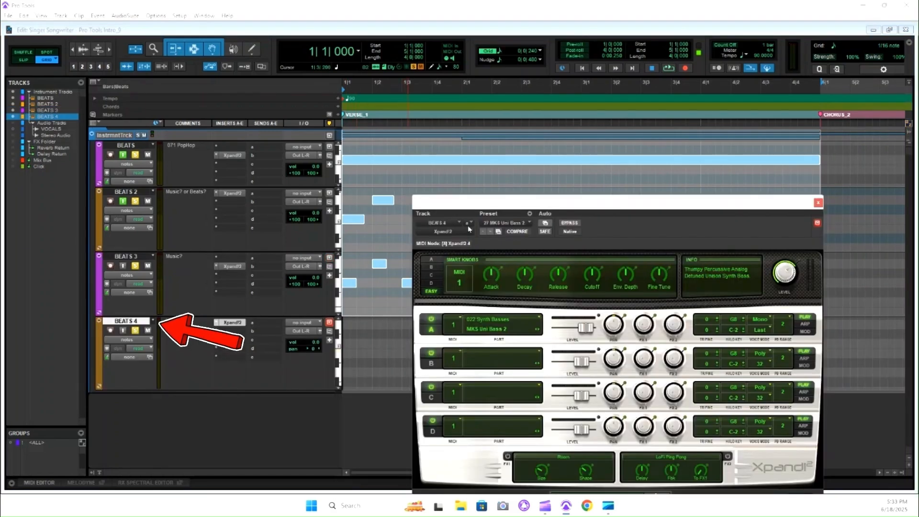
mouse_move(628, 207)
mouse_down()
mouse_move(599, 466)
mouse_move(598, 408)
mouse_up()
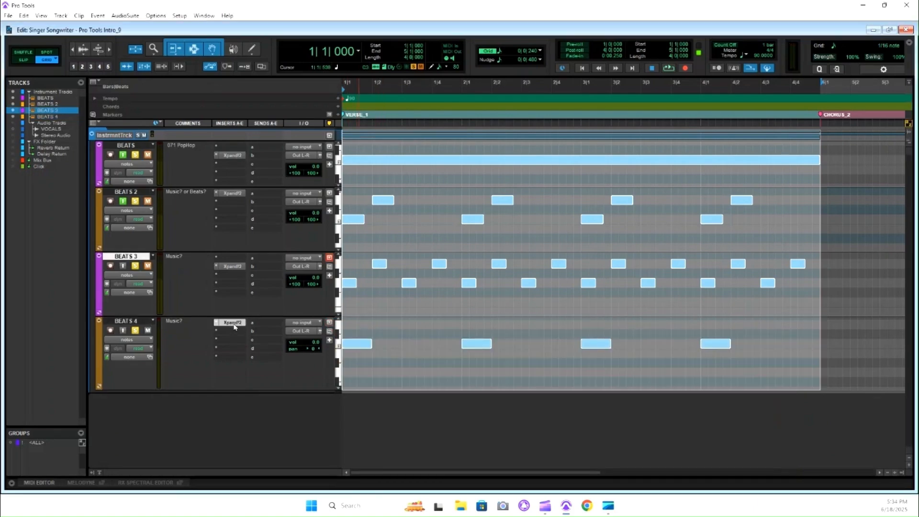
click(234, 323)
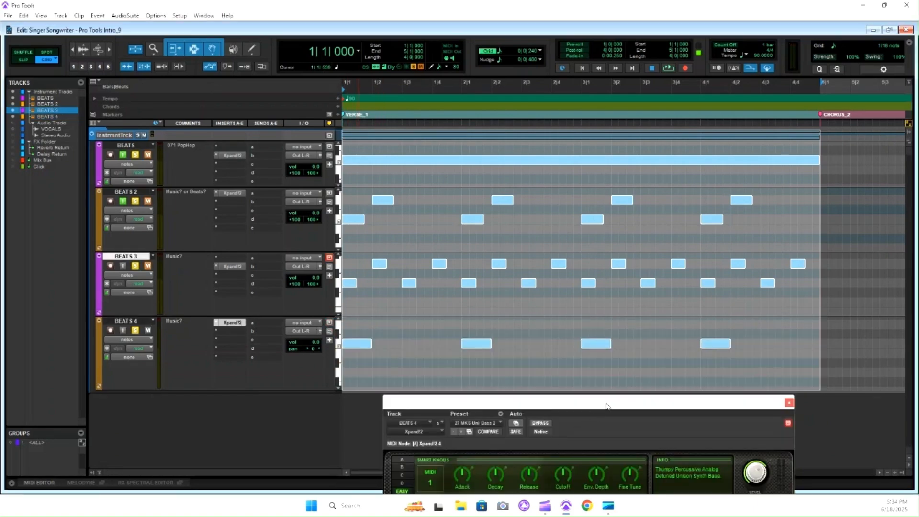
drag(607, 406, 722, 120)
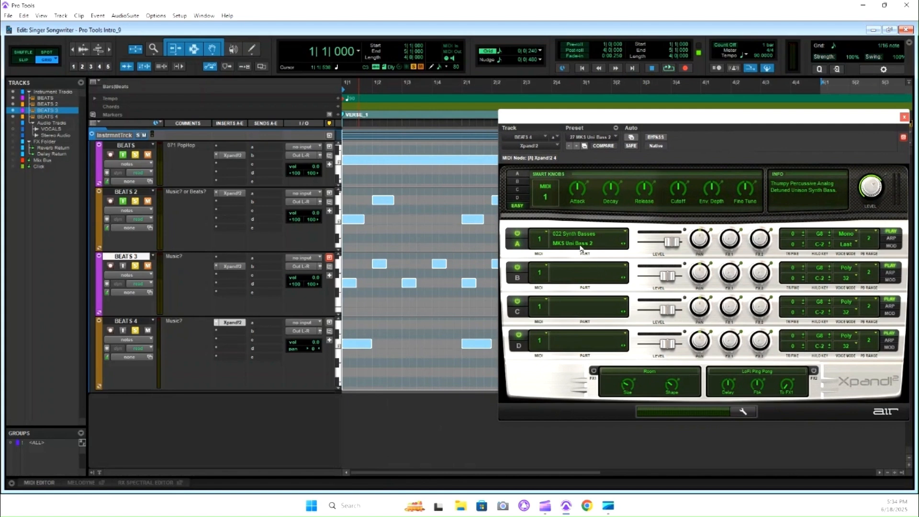